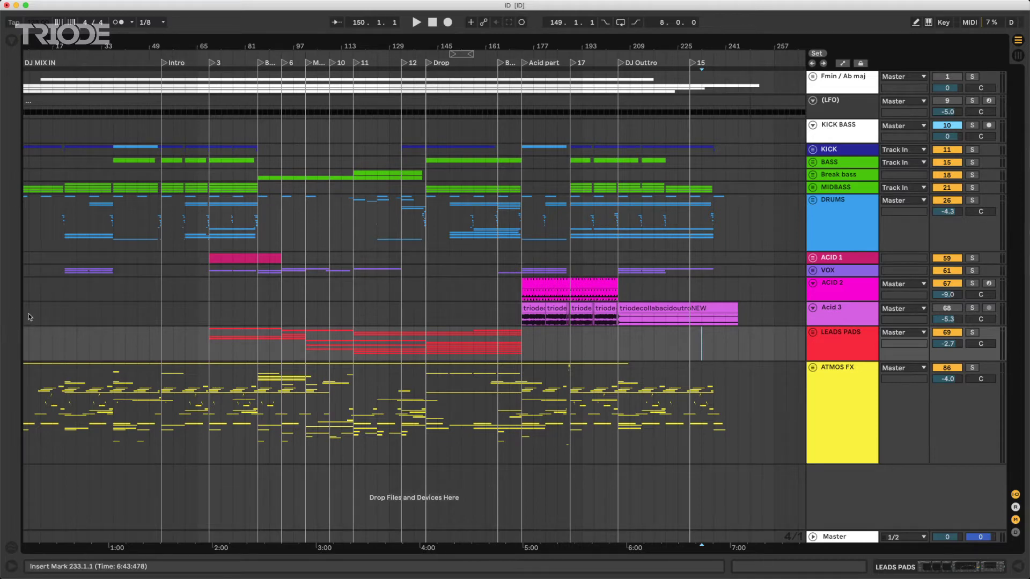
Survey the full arrangement, examining its length and the KICK, bass, DRUMS, acid, VOX, LEADS PADS and ATMOS FX groups.
{"action": "left_click", "coordinate": [28, 240]}
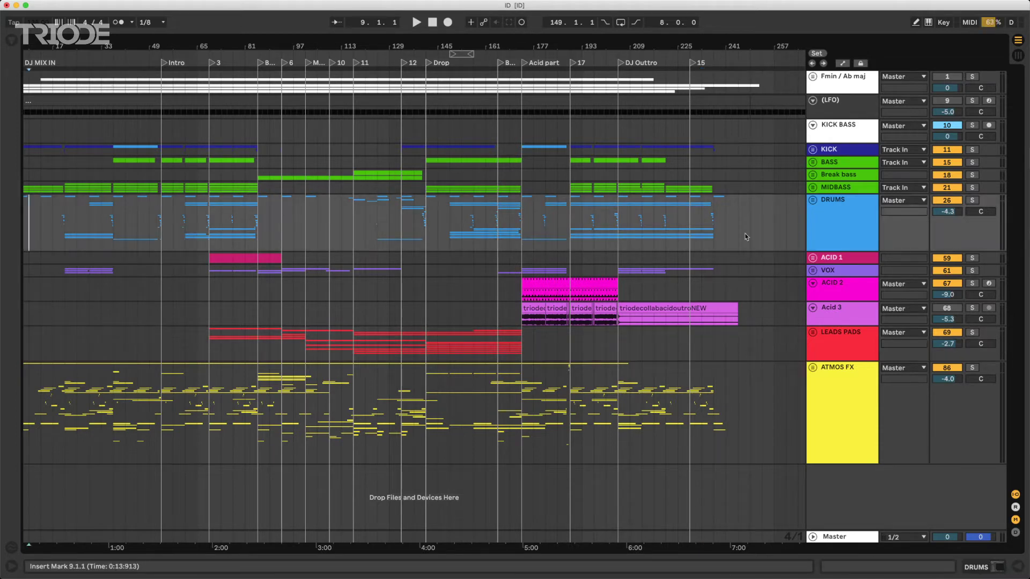
{"action": "left_click", "coordinate": [741, 250]}
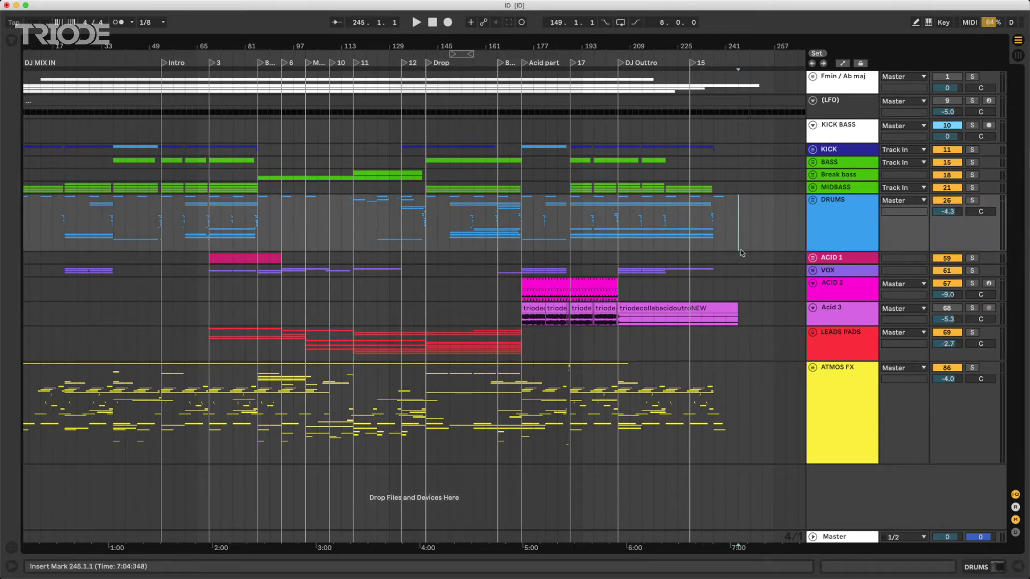
{"action": "left_click", "coordinate": [749, 289]}
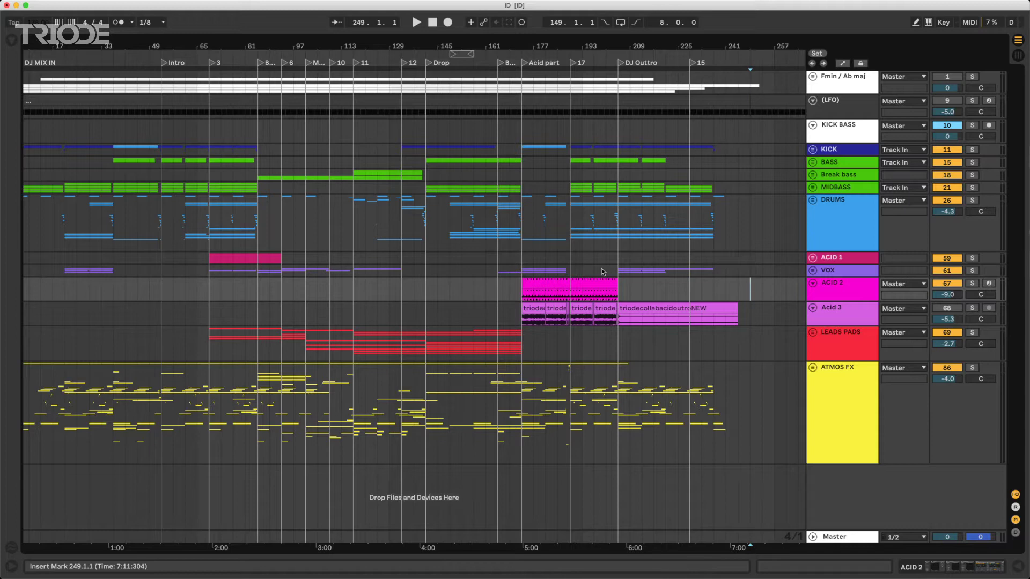
{"action": "left_click", "coordinate": [849, 154]}
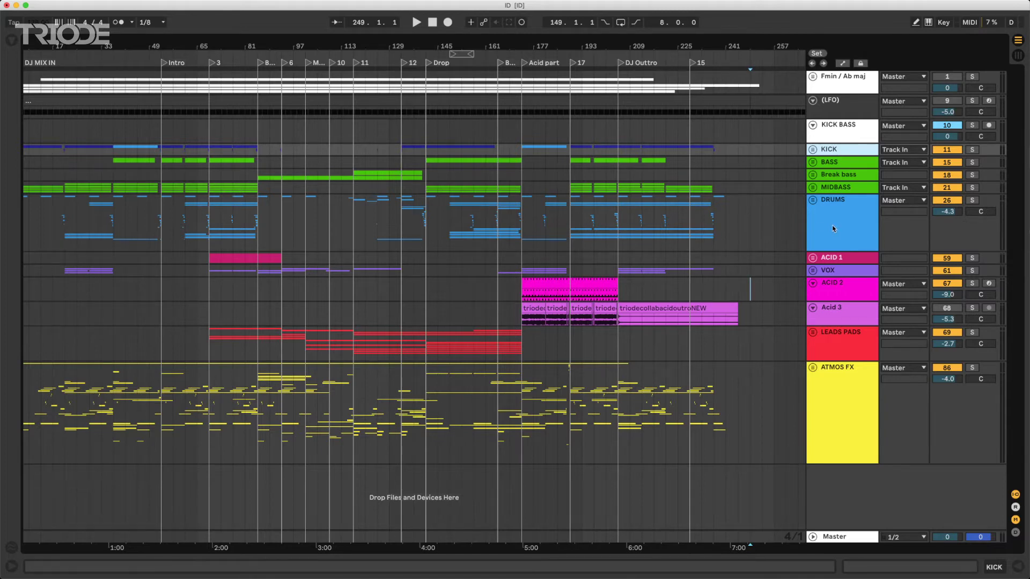
{"action": "left_click_drag", "start_coordinate": [206, 236], "coordinate": [616, 239]}
{"action": "left_click", "coordinate": [642, 241]}
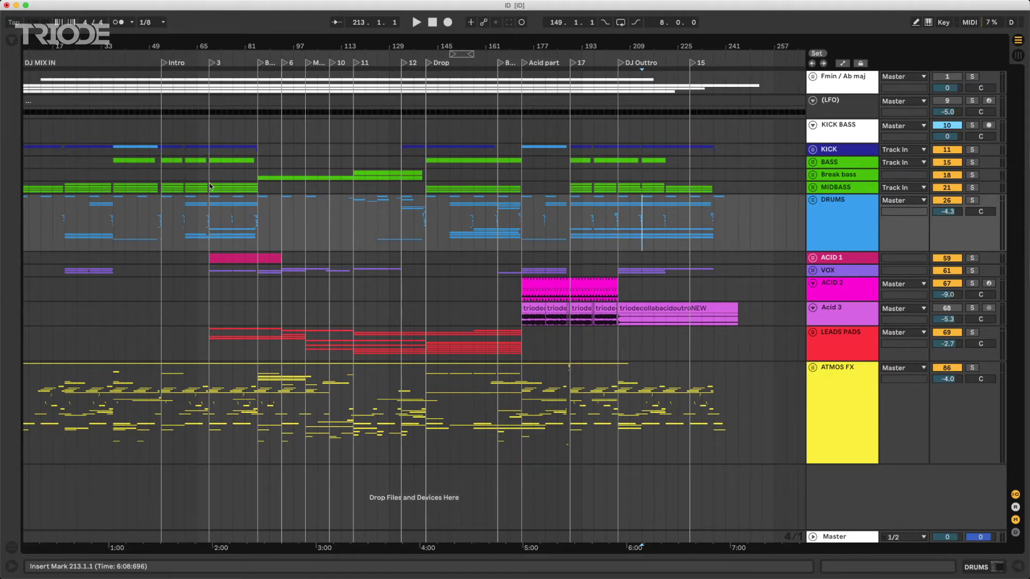
{"action": "left_click_drag", "start_coordinate": [209, 185], "coordinate": [256, 165]}
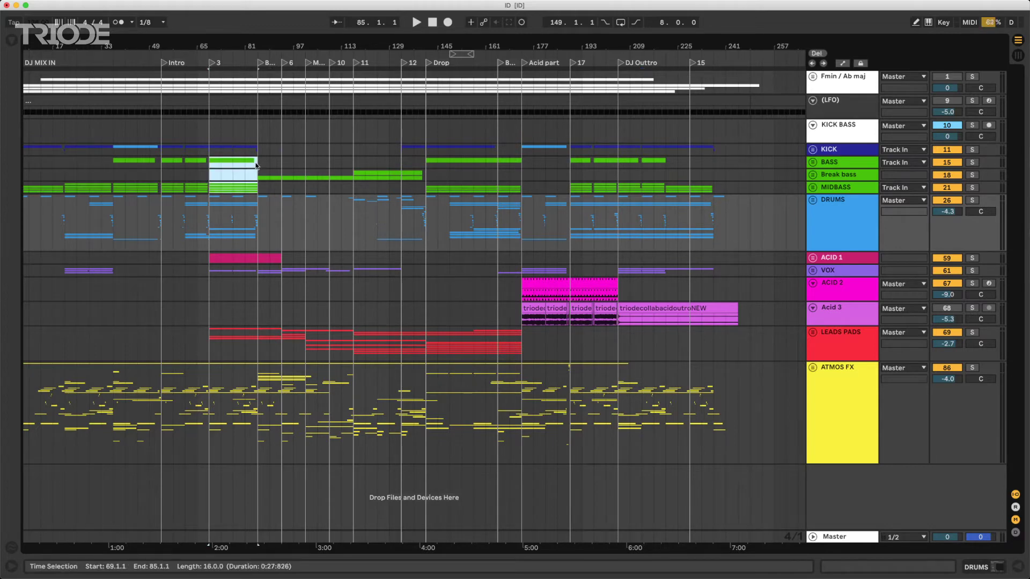
{"action": "left_click", "coordinate": [258, 189]}
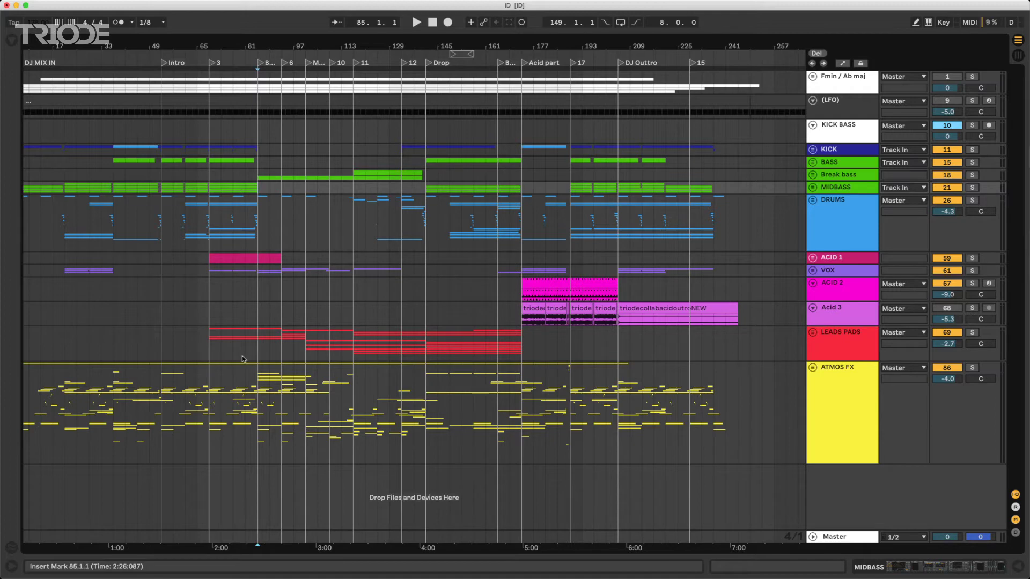
{"action": "left_click_drag", "start_coordinate": [210, 356], "coordinate": [526, 355]}
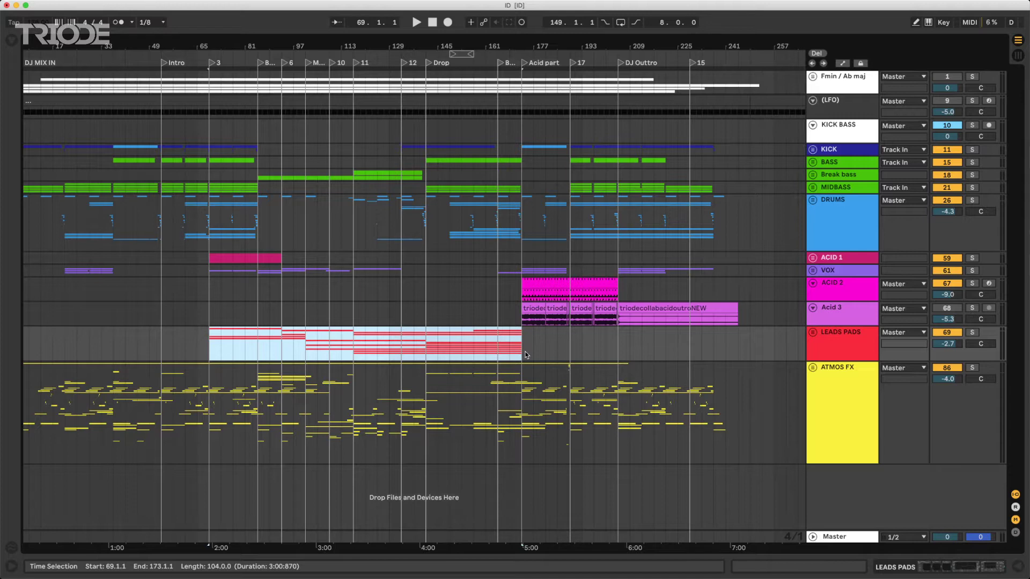
{"action": "left_click", "coordinate": [835, 317]}
{"action": "left_click", "coordinate": [831, 260]}
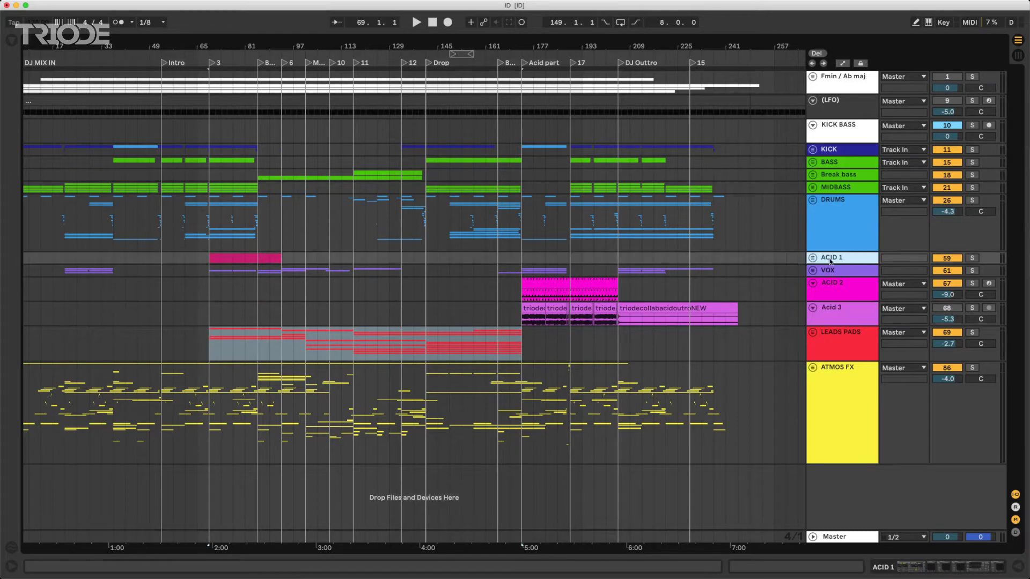
{"action": "left_click", "coordinate": [832, 272]}
{"action": "left_click", "coordinate": [738, 408]}
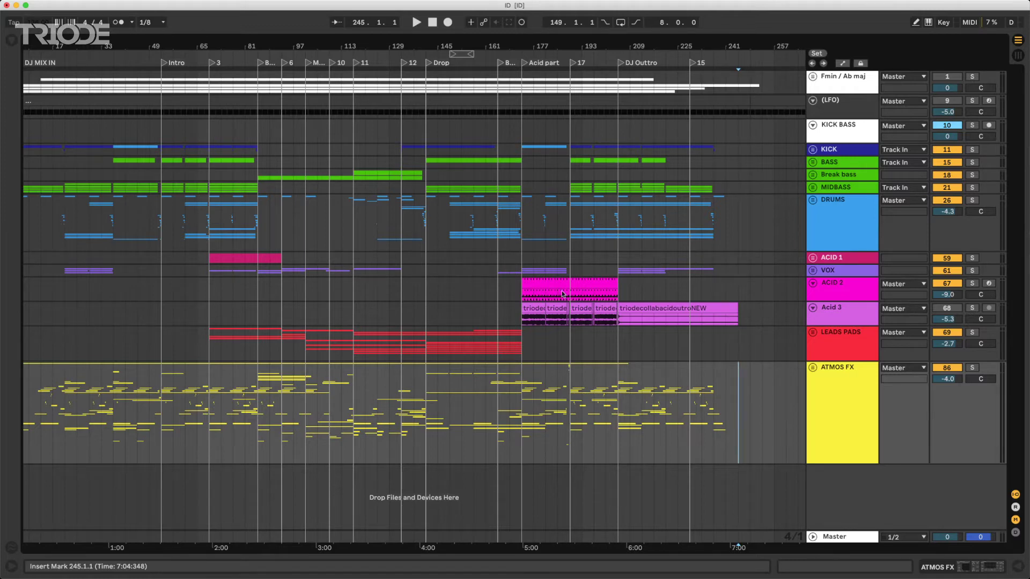
Loop the 24 bars from bar 149 to the Acid part marker at bar 173 and start playback from bar 149.
{"action": "left_click", "coordinate": [428, 315]}
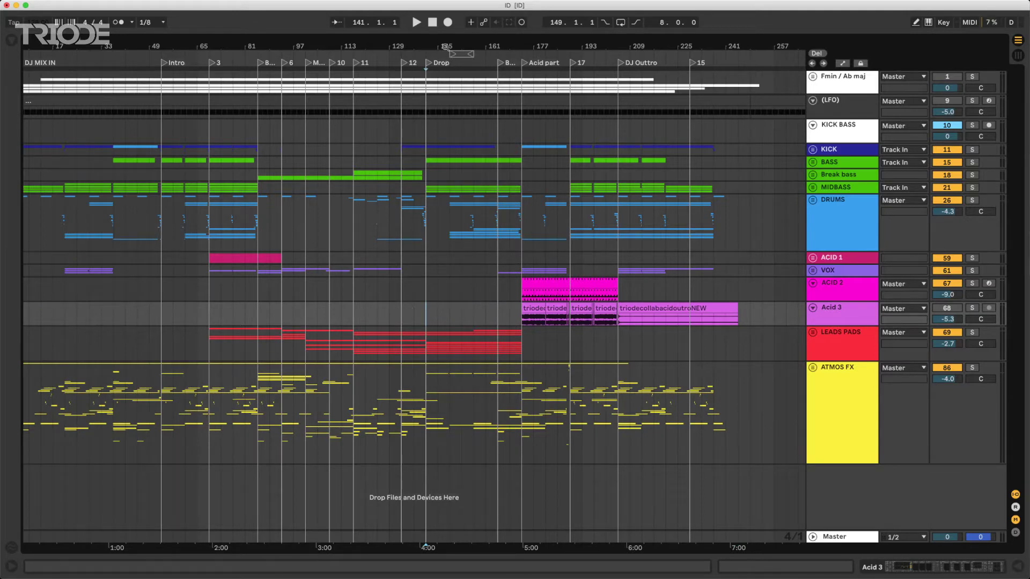
{"action": "left_click_drag", "start_coordinate": [445, 47], "coordinate": [393, 101]}
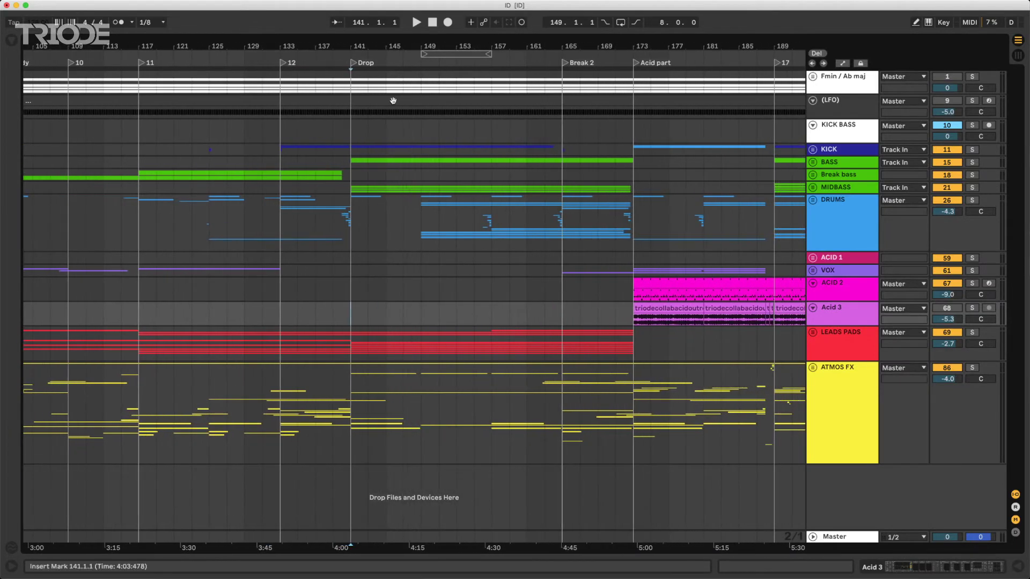
{"action": "left_click_drag", "start_coordinate": [423, 294], "coordinate": [630, 298]}
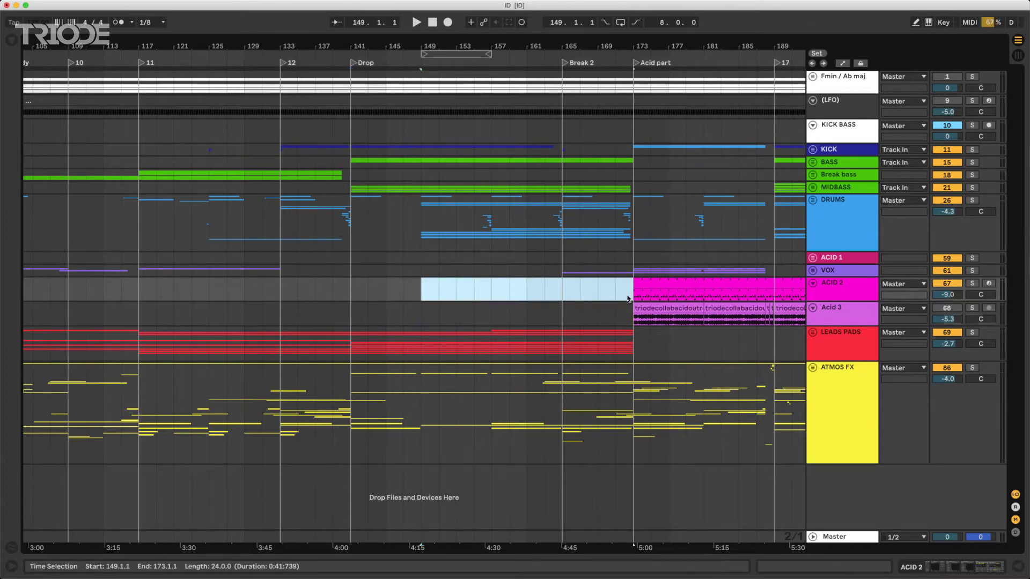
{"action": "key", "text": "super+l"}
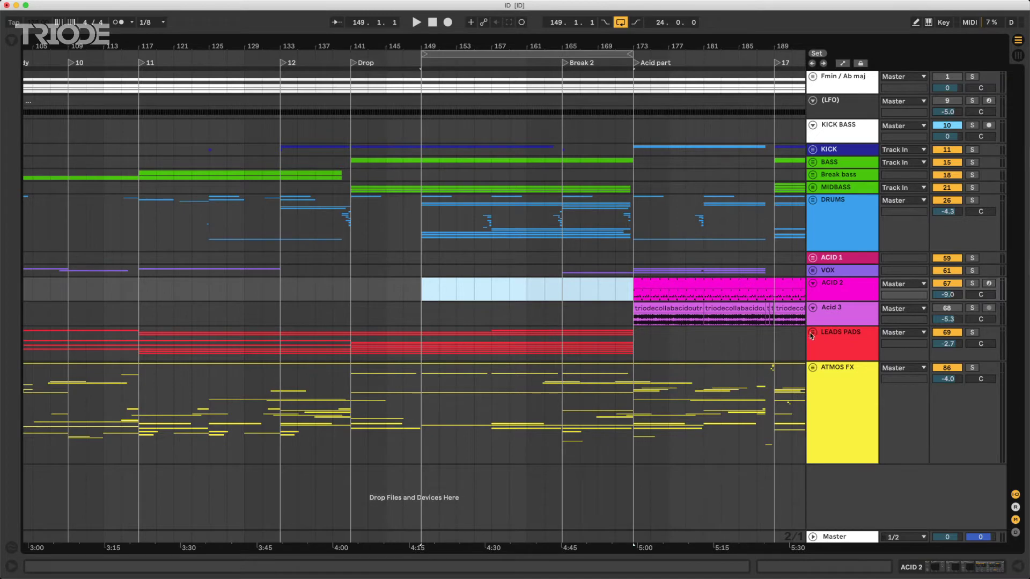
{"action": "left_click", "coordinate": [424, 299]}
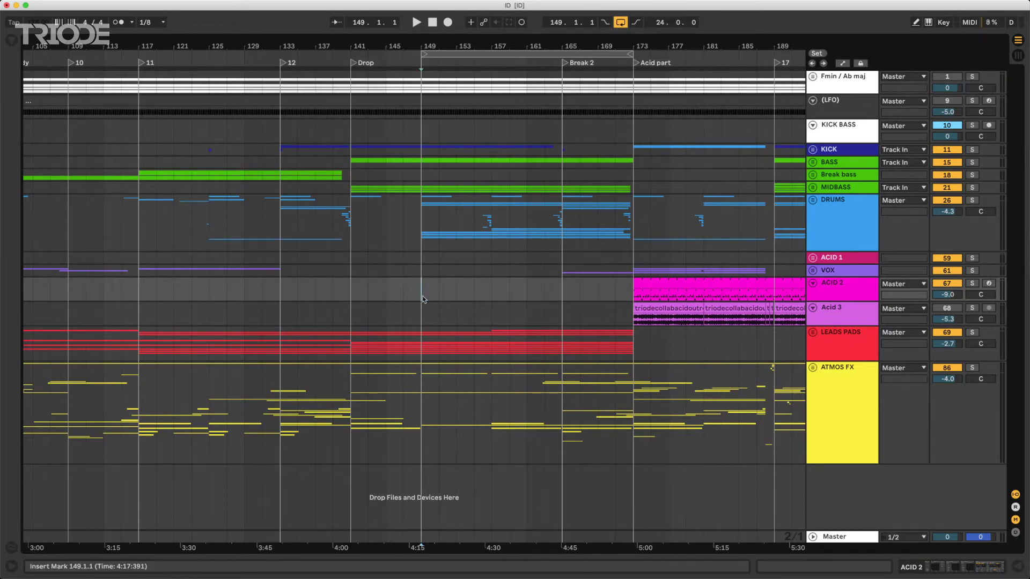
{"action": "key", "text": "space"}
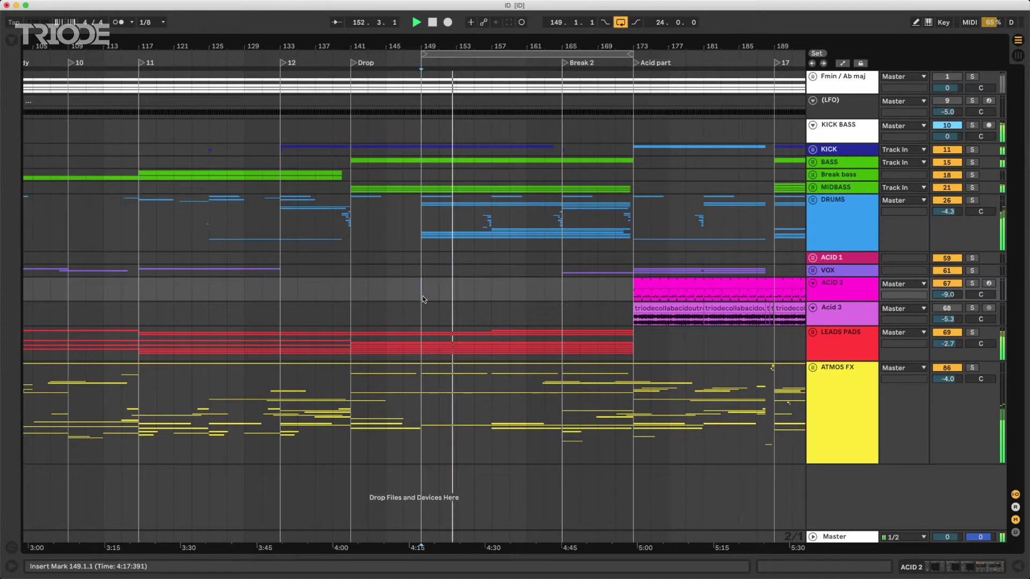
Shorten the playback loop to 16 bars, ending at the Break 2 marker at bar 165.
{"action": "scroll", "coordinate": [505, 173], "scroll_direction": "up", "scroll_amount": 1}
{"action": "scroll", "coordinate": [577, 268], "scroll_direction": "up", "scroll_amount": 5}
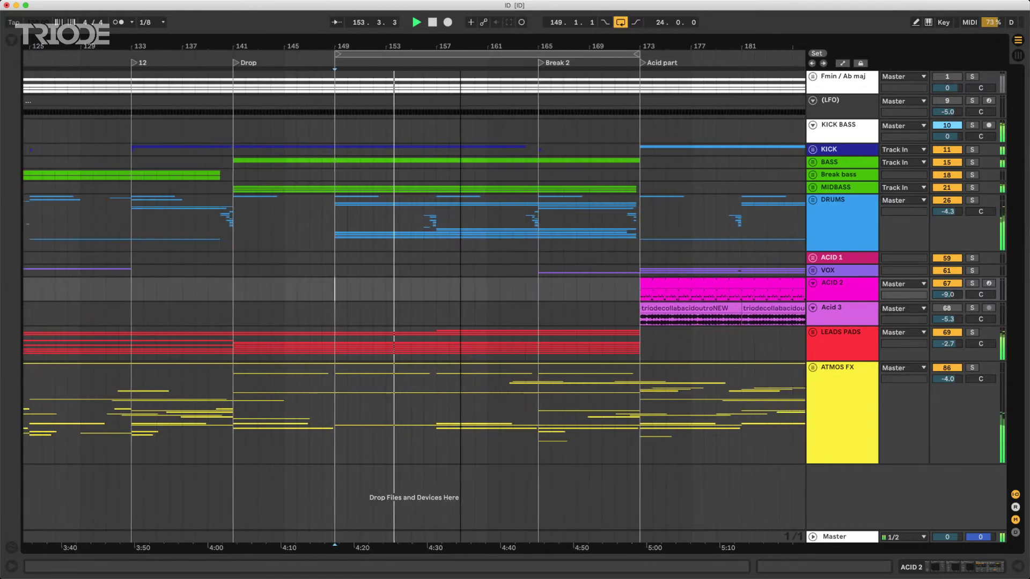
{"action": "scroll", "coordinate": [422, 155], "scroll_direction": "up", "scroll_amount": 3}
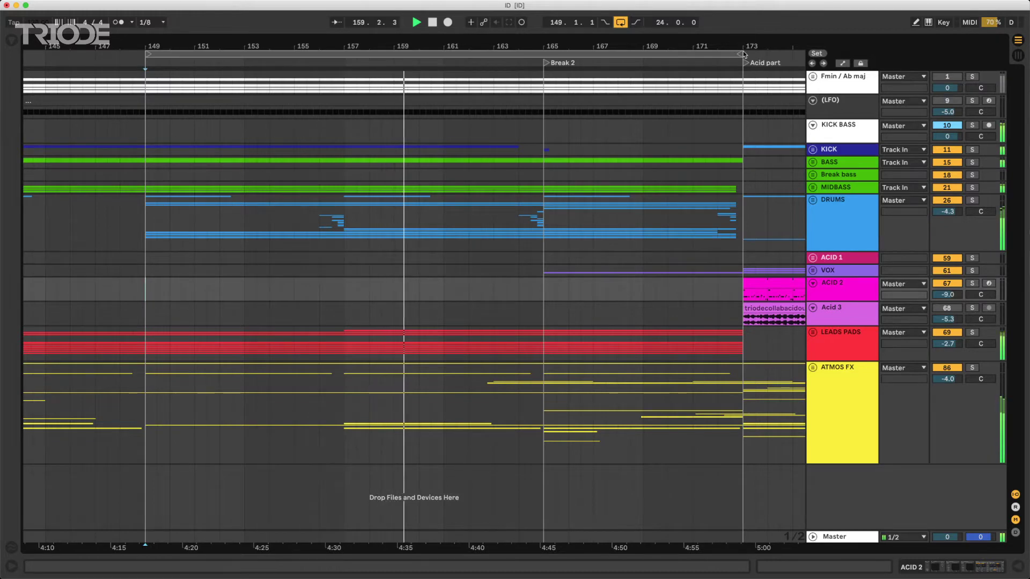
{"action": "left_click_drag", "start_coordinate": [740, 54], "coordinate": [539, 63]}
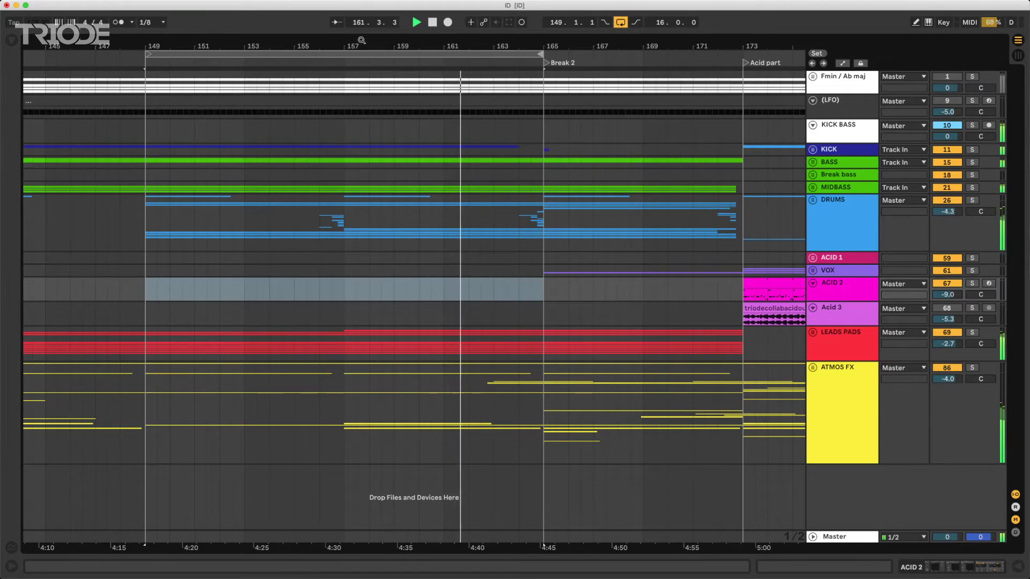
{"action": "key", "text": "z"}
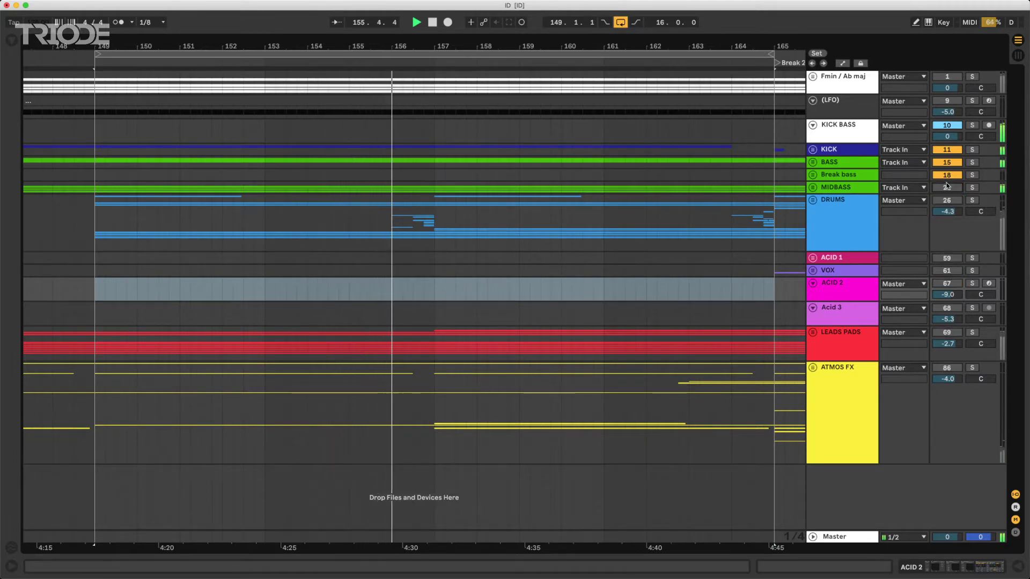
Mute the BASS, Break bass and MIDBASS groups, and reactivate DRUMS to hear it together with the kick.
{"action": "left_click_drag", "start_coordinate": [948, 204], "coordinate": [949, 166]}
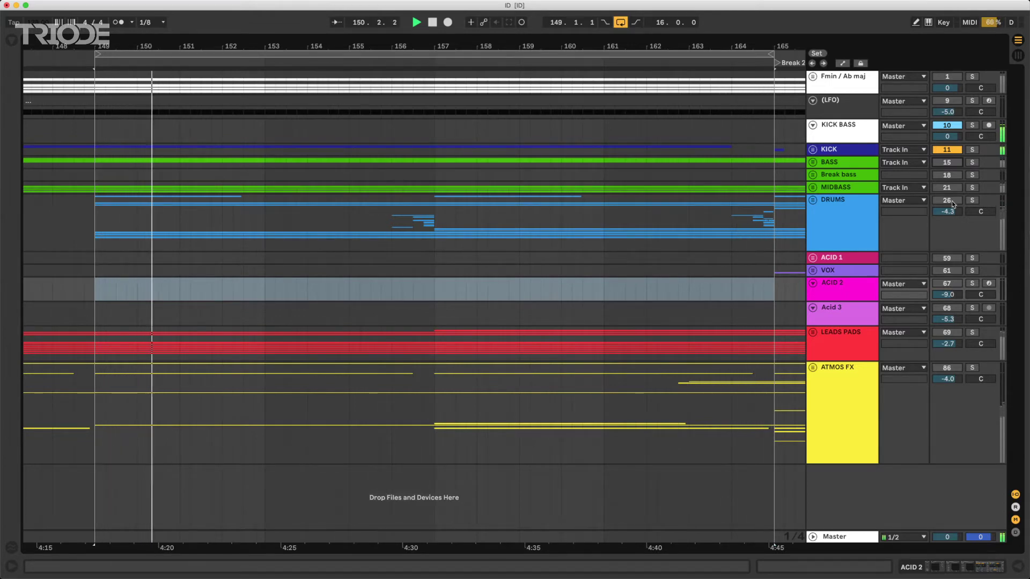
{"action": "left_click_drag", "start_coordinate": [97, 245], "coordinate": [773, 237]}
{"action": "left_click", "coordinate": [710, 237]}
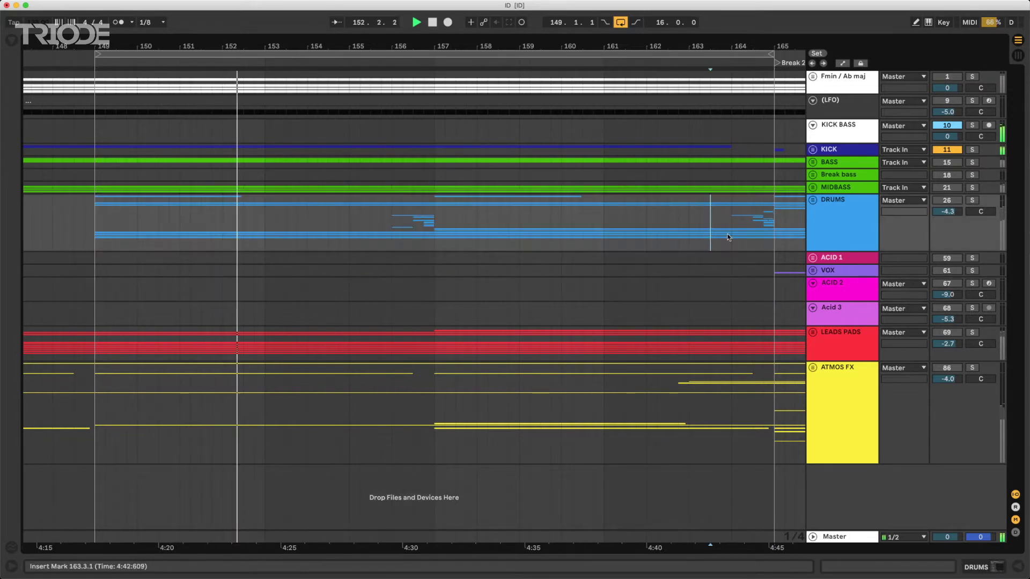
{"action": "left_click", "coordinate": [947, 201]}
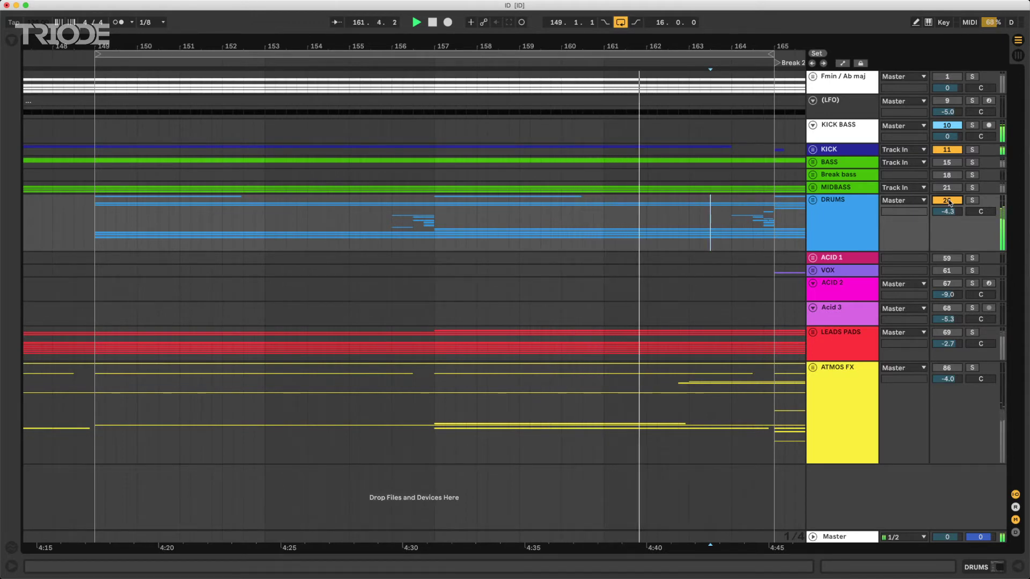
Mute KICK and DRUMS and activate the BASS, Break bass and MIDBASS groups to hear the basses alone.
{"action": "left_click", "coordinate": [844, 187]}
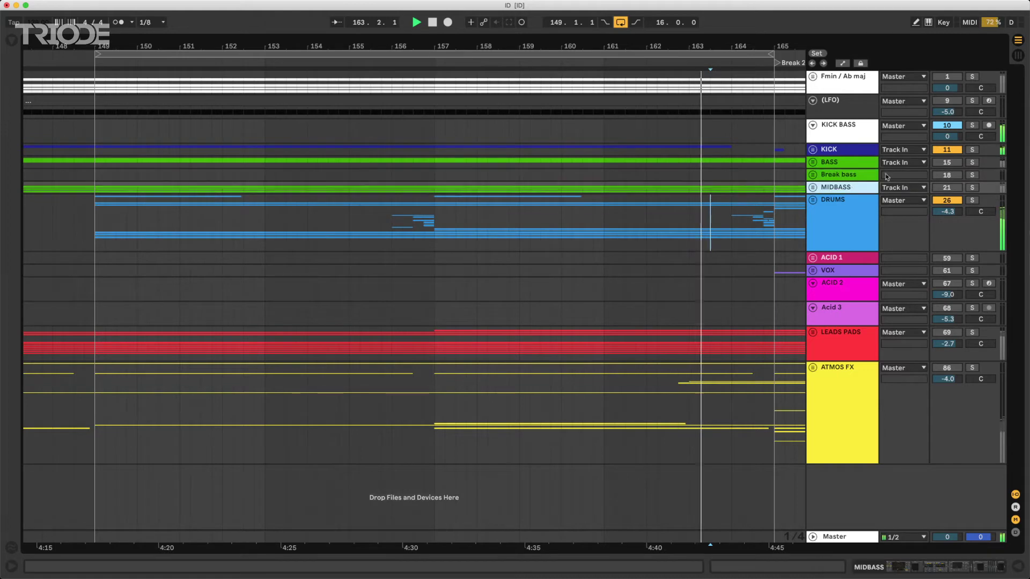
{"action": "left_click", "coordinate": [945, 150]}
{"action": "left_click", "coordinate": [947, 200]}
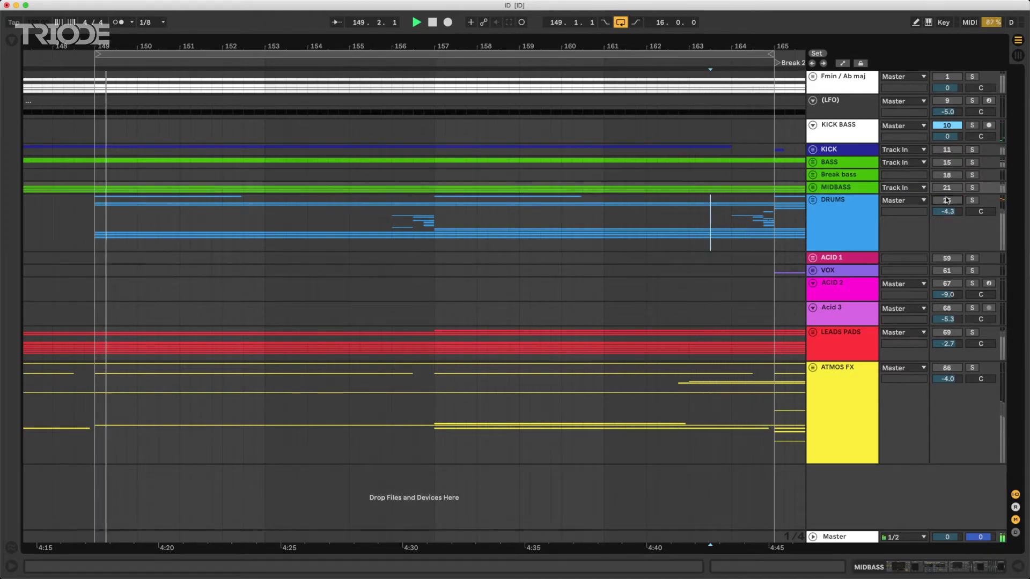
{"action": "left_click_drag", "start_coordinate": [947, 163], "coordinate": [947, 187]}
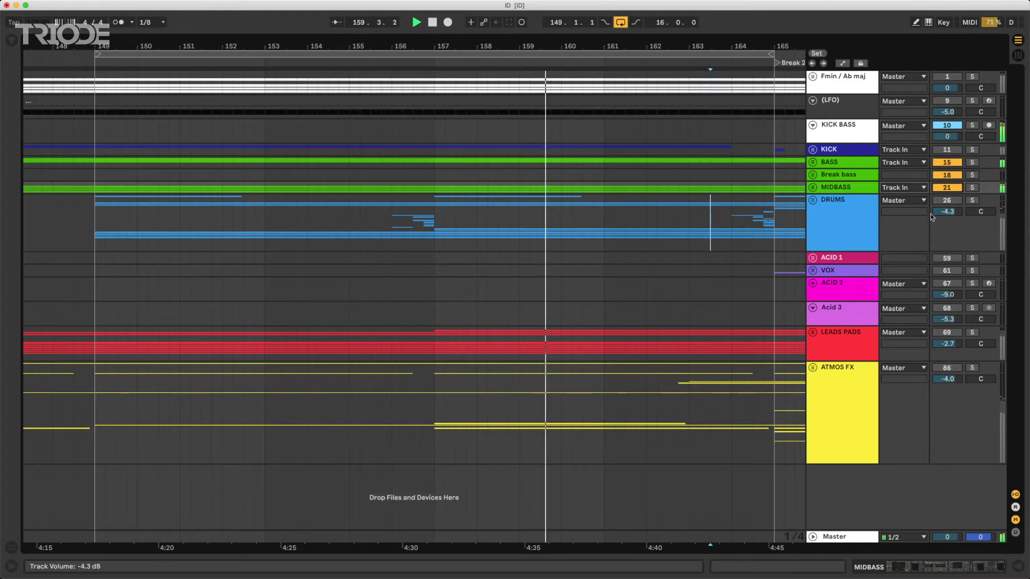
Mute the MIDBASS, Break bass and BASS groups and activate LEADS PADS to hear it on its own.
{"action": "left_click", "coordinate": [946, 188]}
{"action": "left_click", "coordinate": [946, 176]}
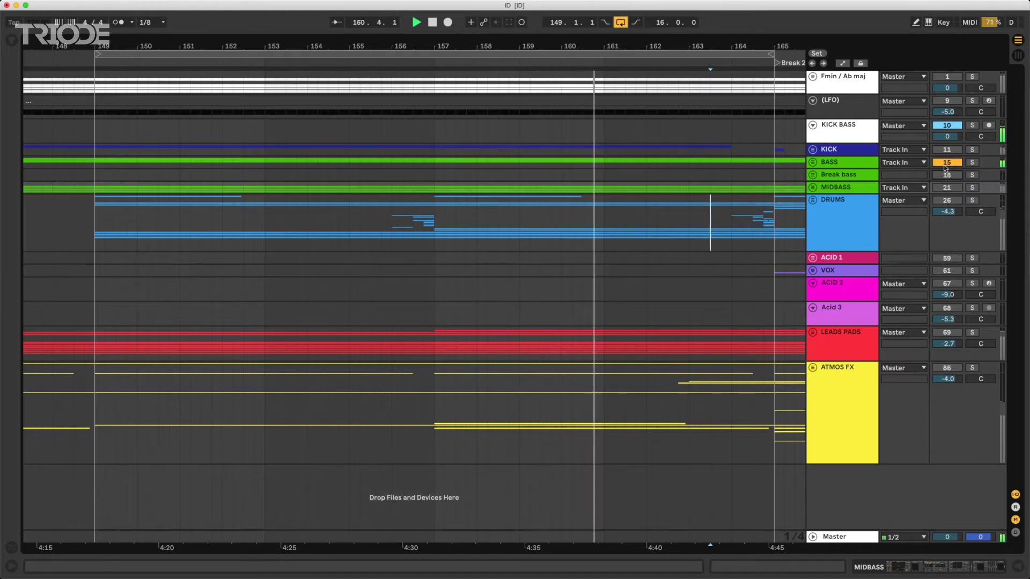
{"action": "left_click", "coordinate": [946, 163]}
{"action": "left_click", "coordinate": [839, 353]}
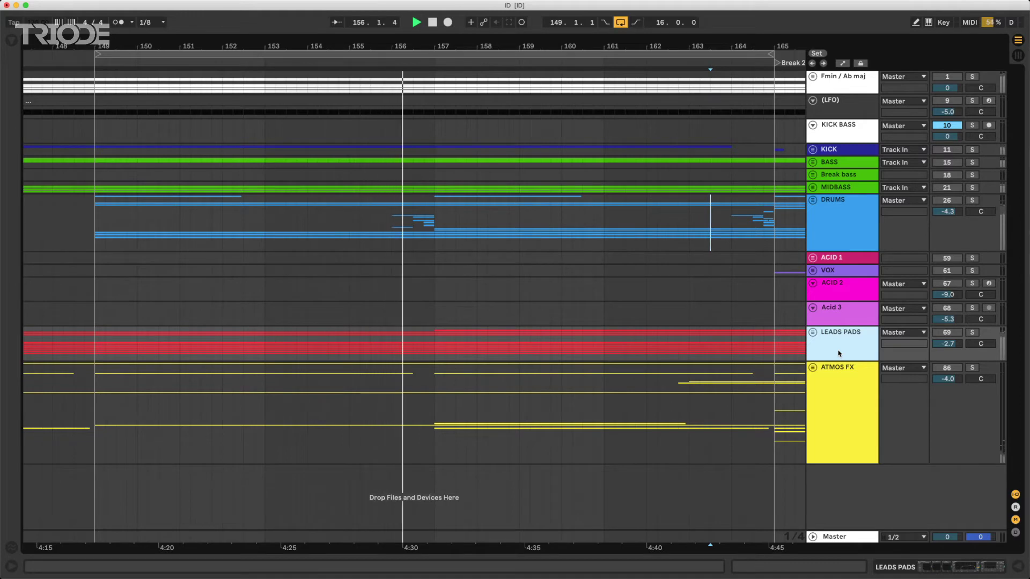
{"action": "left_click", "coordinate": [947, 333]}
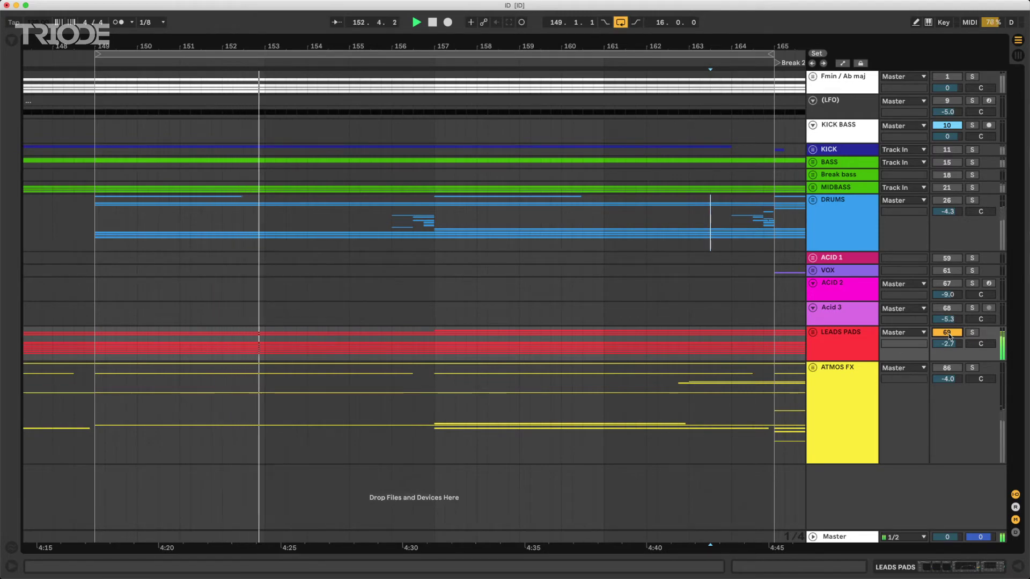
Expand the LEADS PADS group and select the MAIN Saw clip that ends at bar 157.
{"action": "left_click", "coordinate": [813, 332]}
{"action": "scroll", "coordinate": [795, 369], "scroll_direction": "down", "scroll_amount": 10}
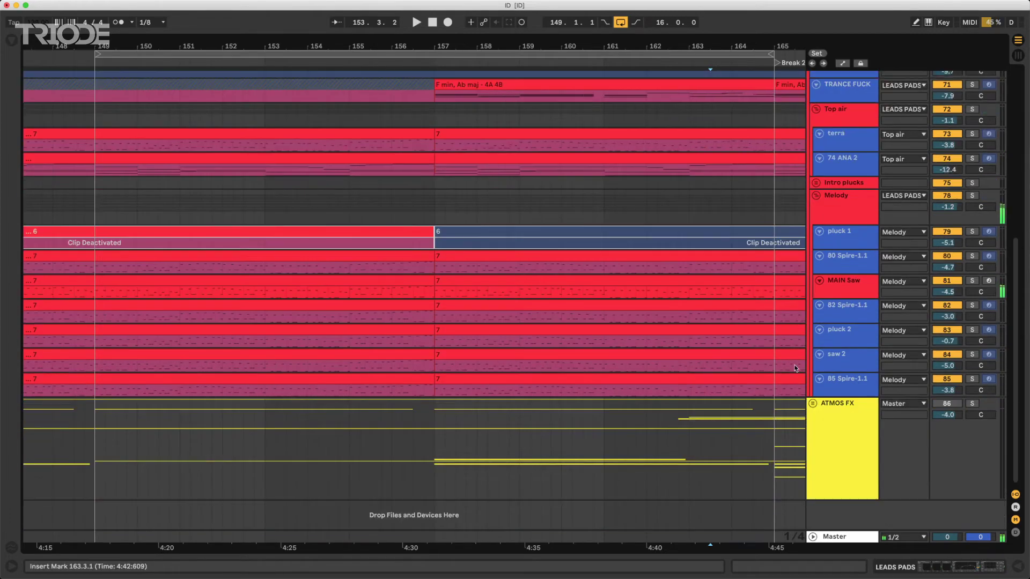
{"action": "left_click", "coordinate": [393, 283]}
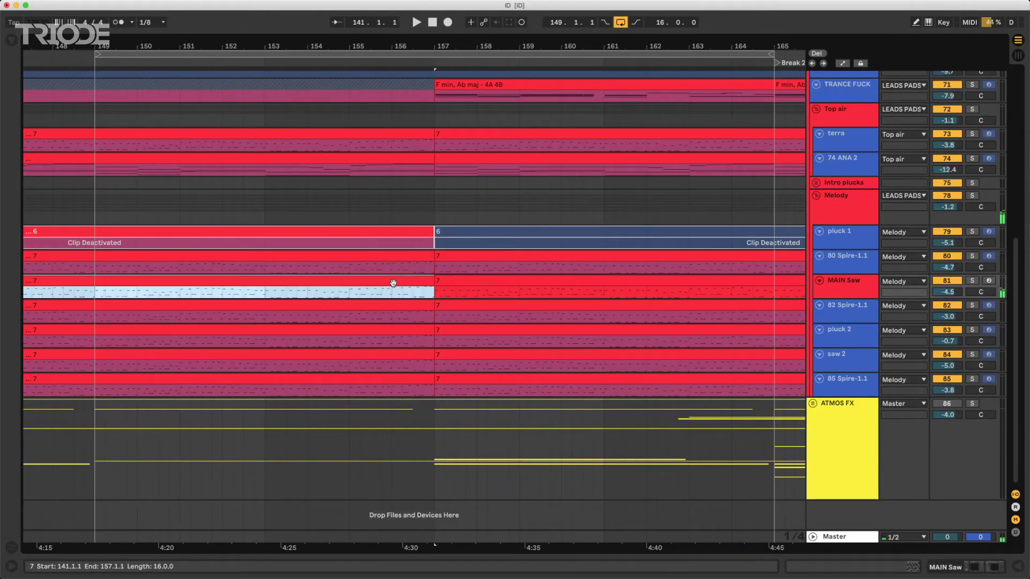
Set the loop to the eight bars from 157 to 165 and unfold the MAIN Saw track to show its notes.
{"action": "left_click_drag", "start_coordinate": [771, 55], "coordinate": [435, 77]}
{"action": "scroll", "coordinate": [558, 143], "scroll_direction": "left", "scroll_amount": 8}
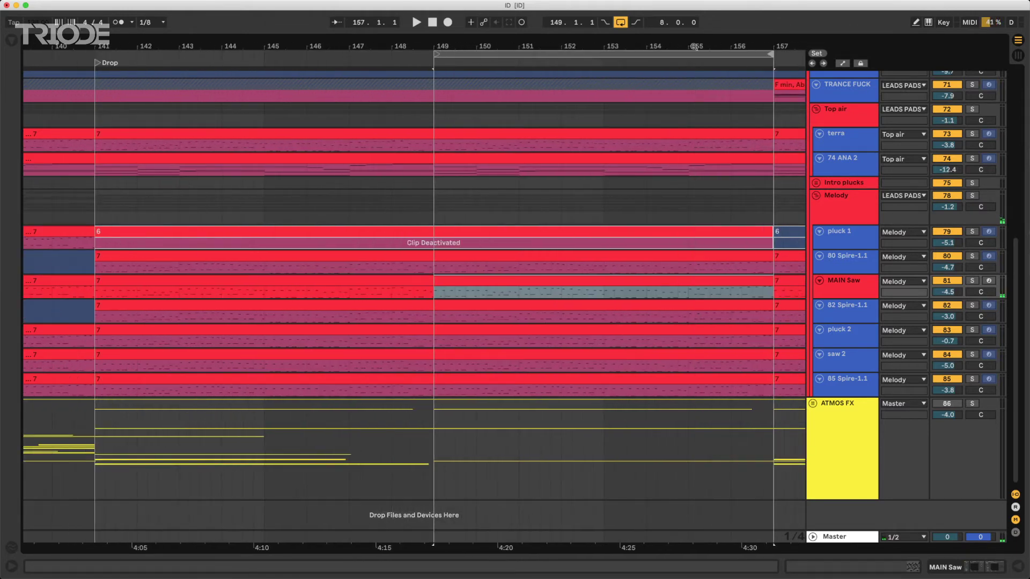
{"action": "left_click_drag", "start_coordinate": [694, 47], "coordinate": [594, 64]}
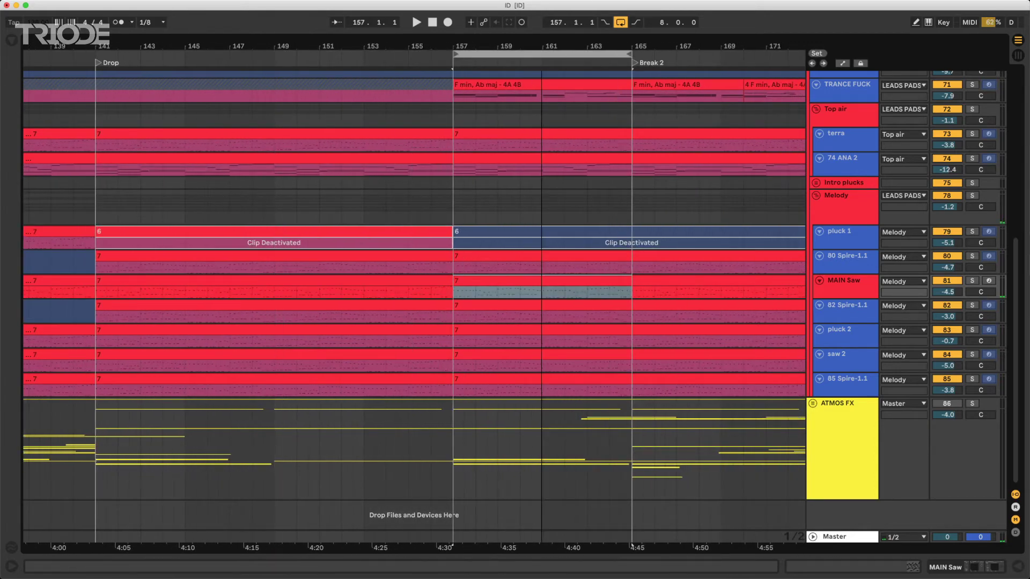
{"action": "key", "text": "z"}
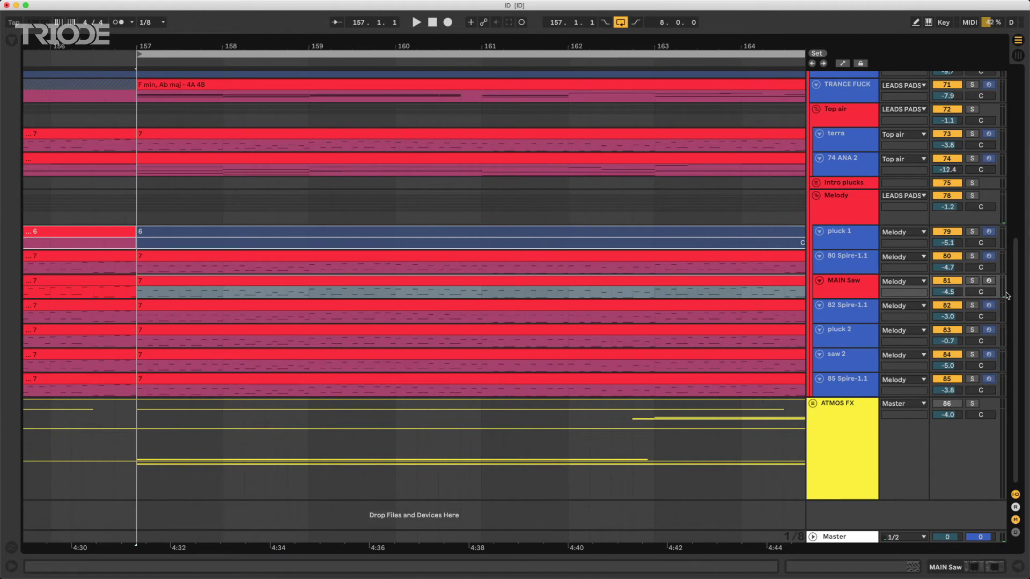
{"action": "left_click", "coordinate": [820, 280]}
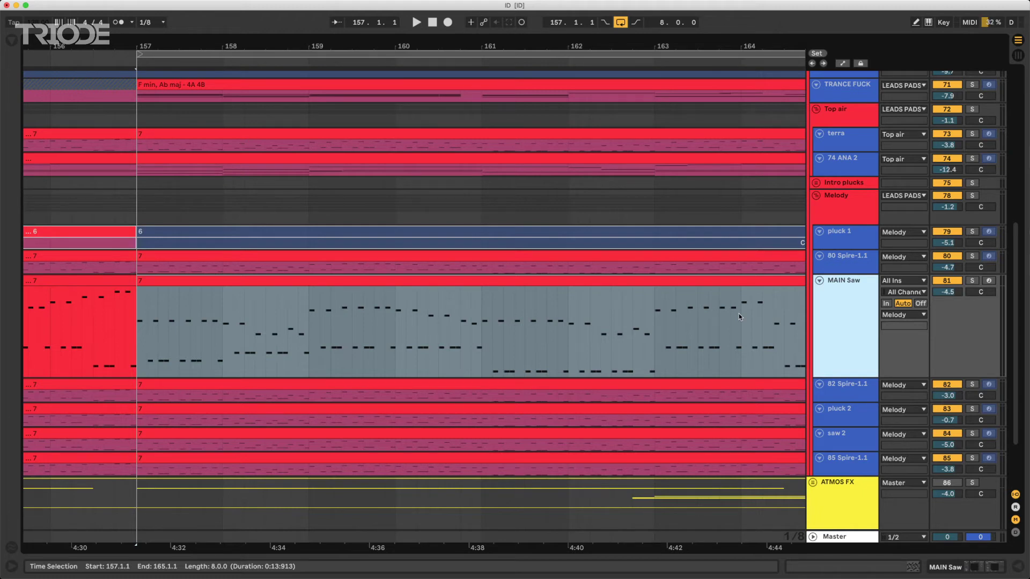
Solo the MAIN Saw track and open its clip at bar 157 in an enlarged note editor.
{"action": "left_click_drag", "start_coordinate": [748, 44], "coordinate": [683, 44]}
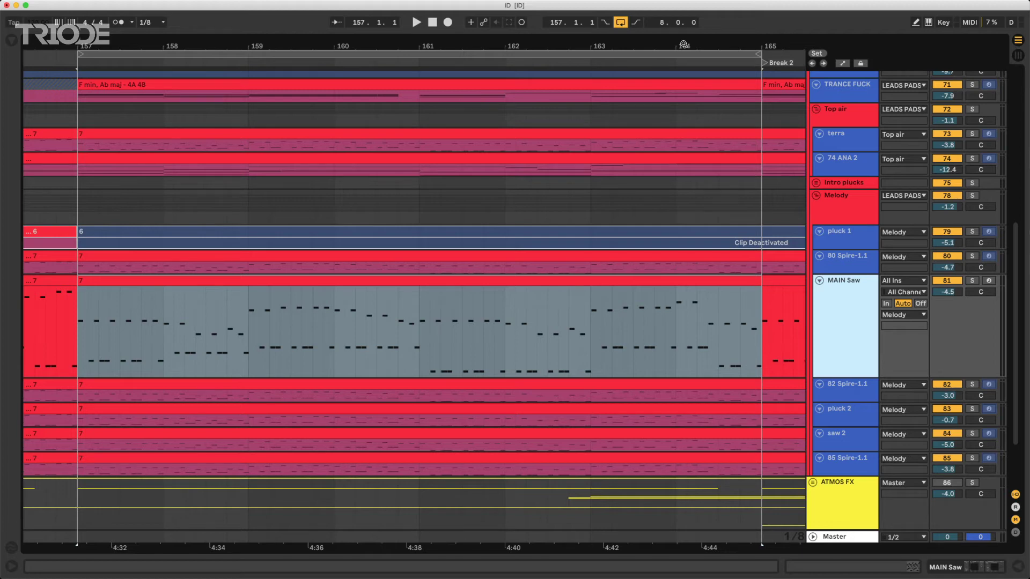
{"action": "left_click", "coordinate": [972, 281]}
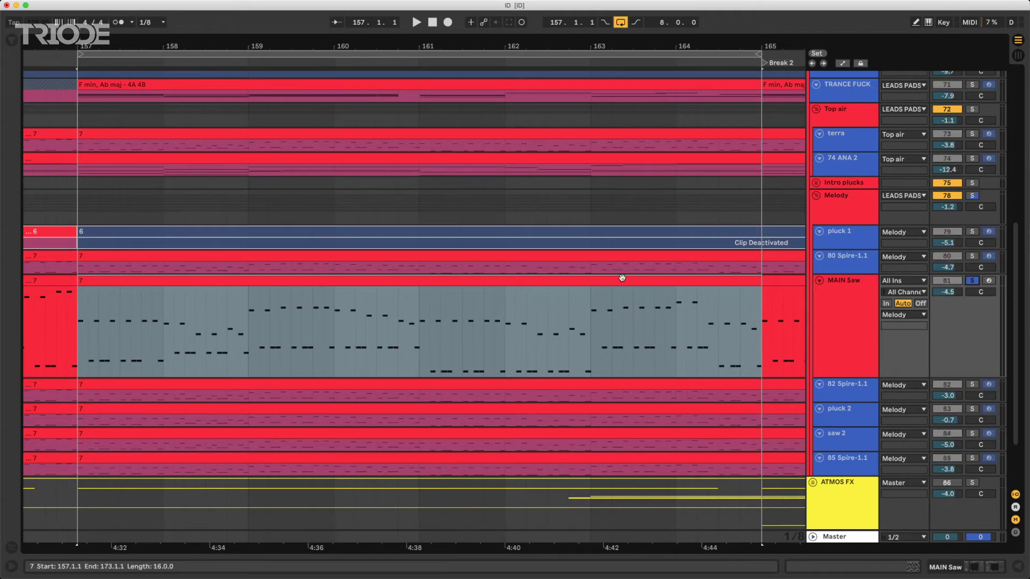
{"action": "double_click", "coordinate": [611, 280]}
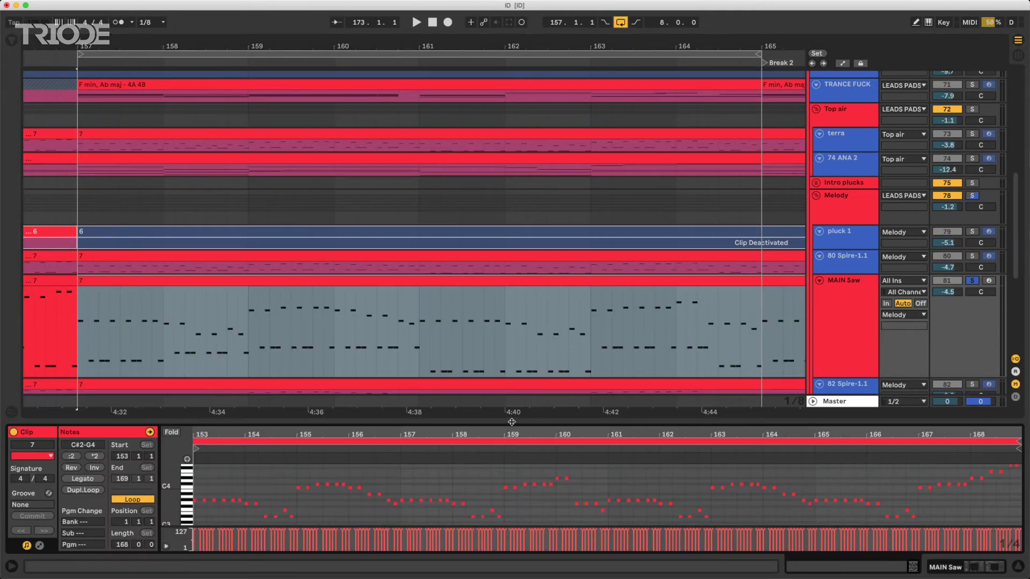
{"action": "left_click_drag", "start_coordinate": [511, 422], "coordinate": [512, 102]}
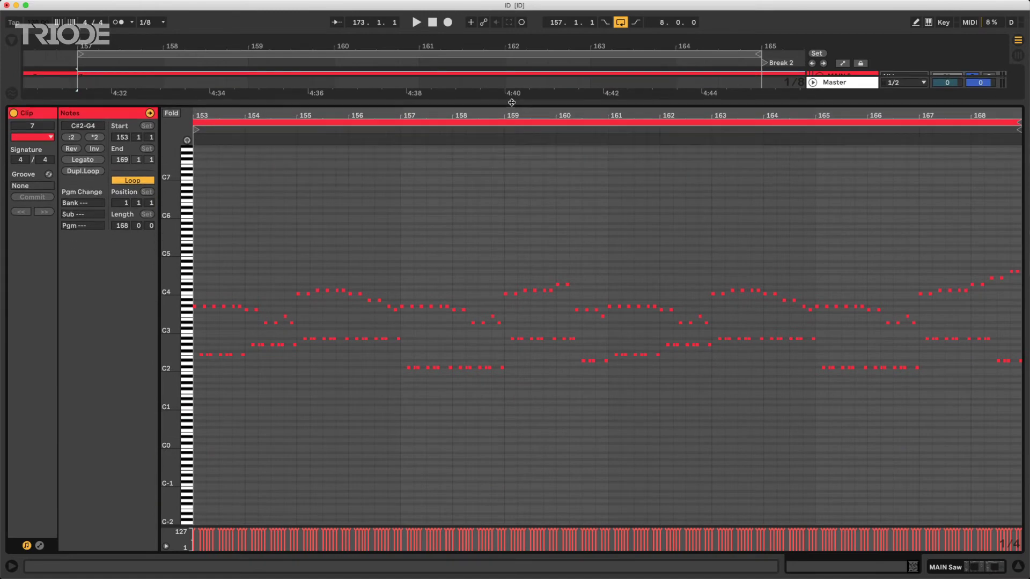
Highlight the upper melody notes from D#3 to G4 in the MAIN Saw clip.
{"action": "left_click_drag", "start_coordinate": [173, 320], "coordinate": [186, 321]}
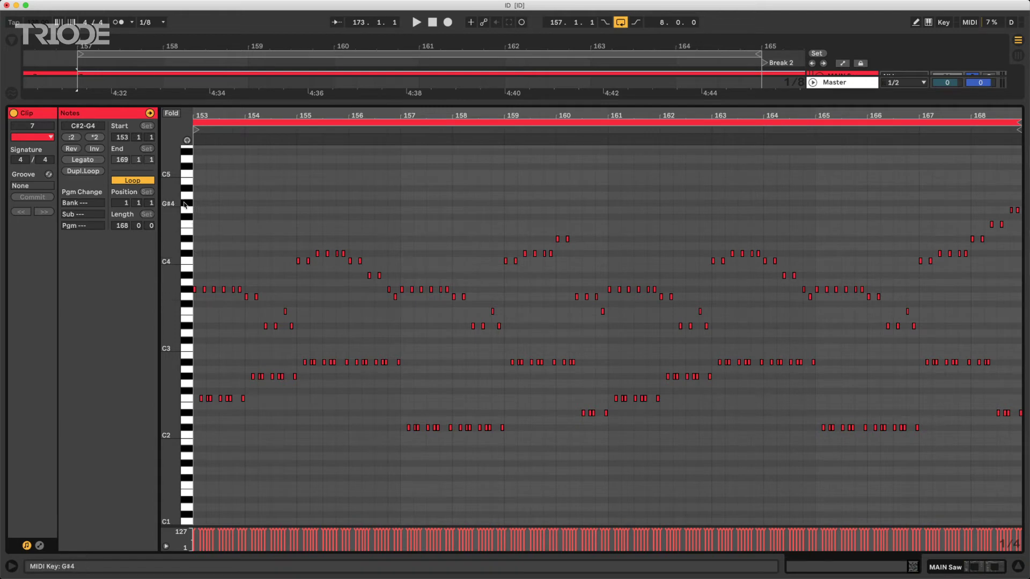
{"action": "left_click_drag", "start_coordinate": [184, 204], "coordinate": [180, 342]}
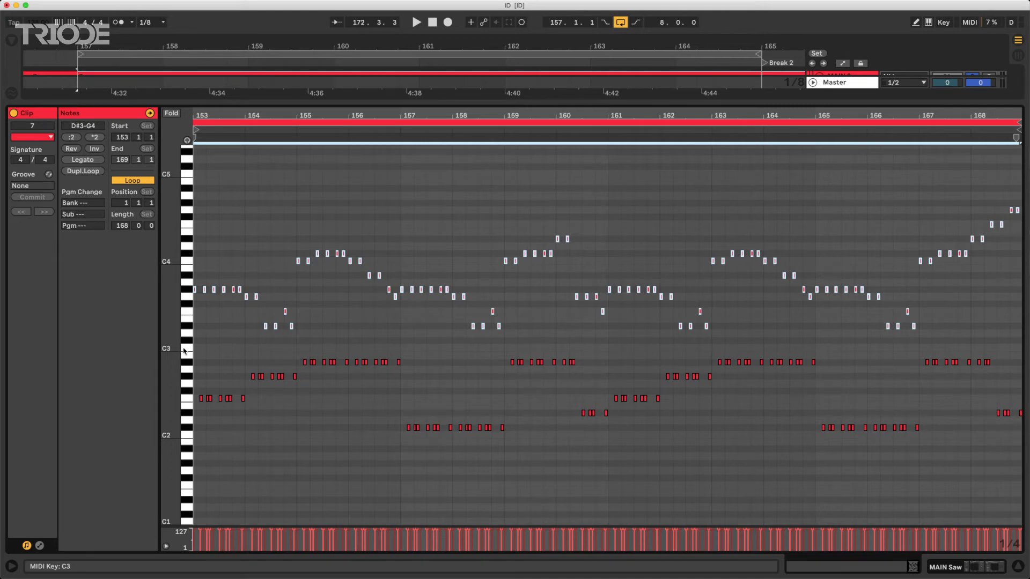
{"action": "left_click", "coordinate": [186, 351]}
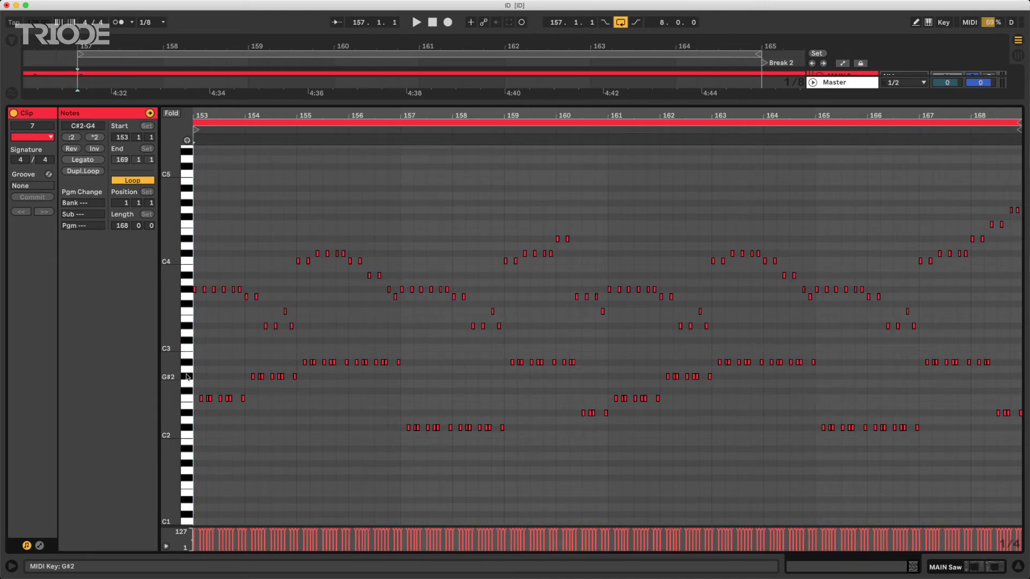
Deactivate the lower notes from C#2 to A#2 and play the upper melody alone from the clip's start.
{"action": "left_click_drag", "start_coordinate": [189, 351], "coordinate": [193, 449]}
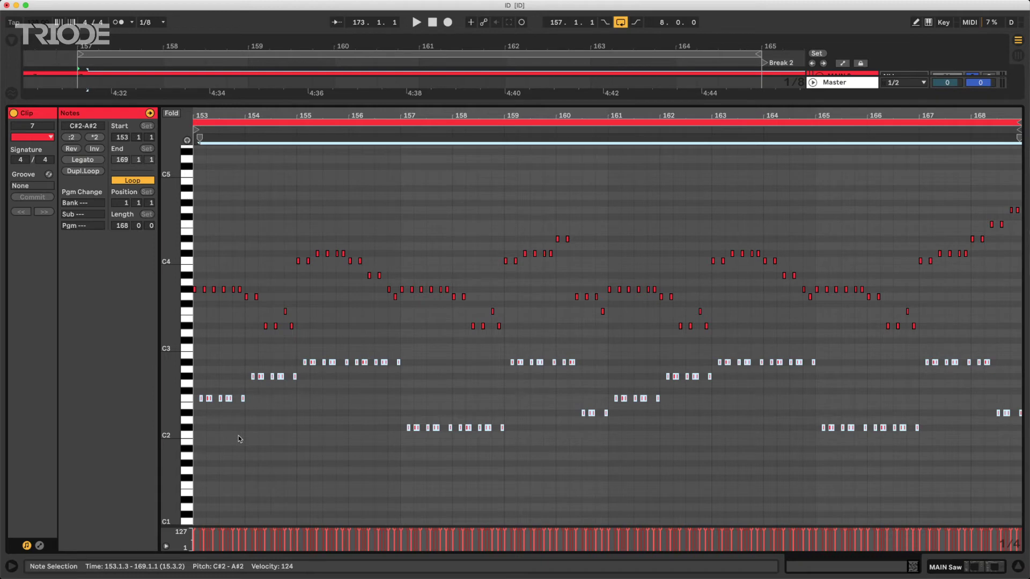
{"action": "left_click", "coordinate": [270, 437]}
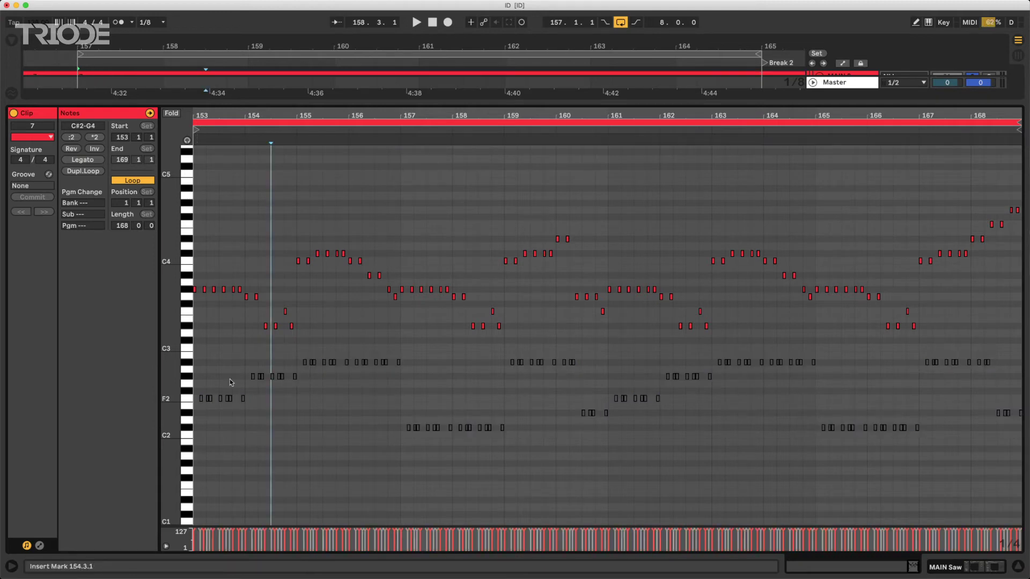
{"action": "left_click", "coordinate": [195, 236]}
{"action": "key", "text": "space"}
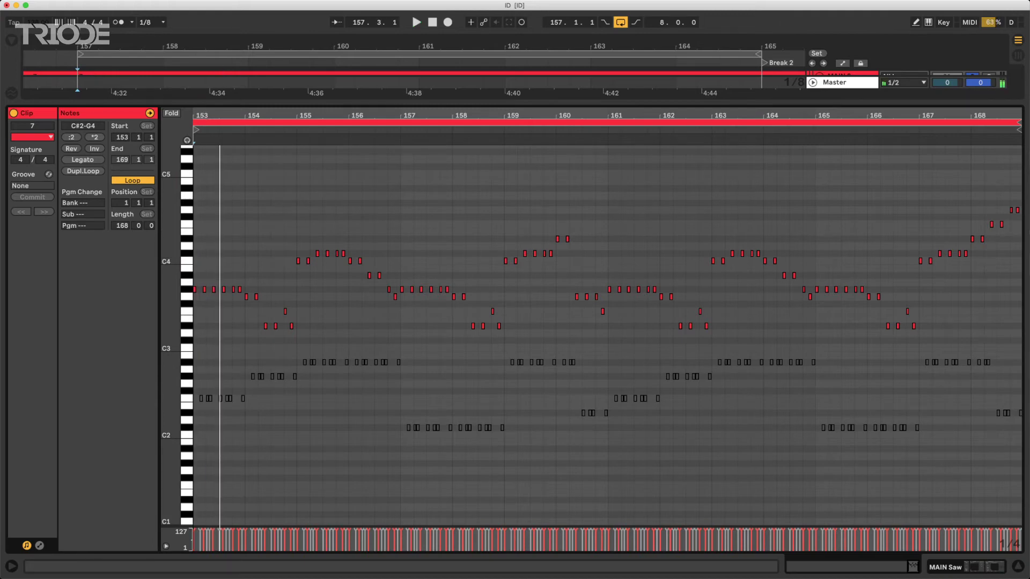
Examine the upper melody's opening bars up close during playback, ending on an overview of the whole clip.
{"action": "key", "text": "plus"}
{"action": "key", "text": "plus"}
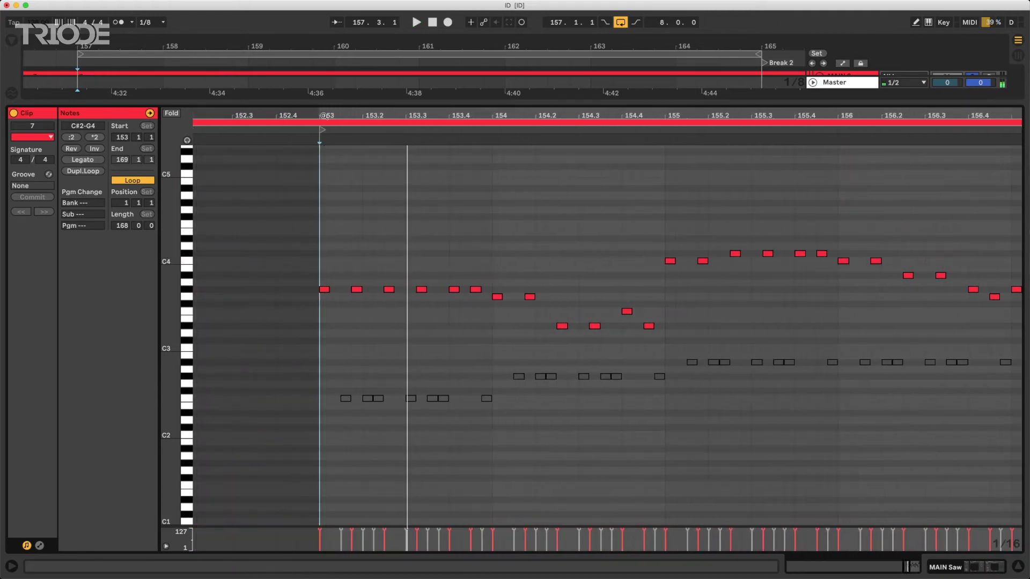
{"action": "scroll", "coordinate": [324, 116], "scroll_direction": "left", "scroll_amount": 5}
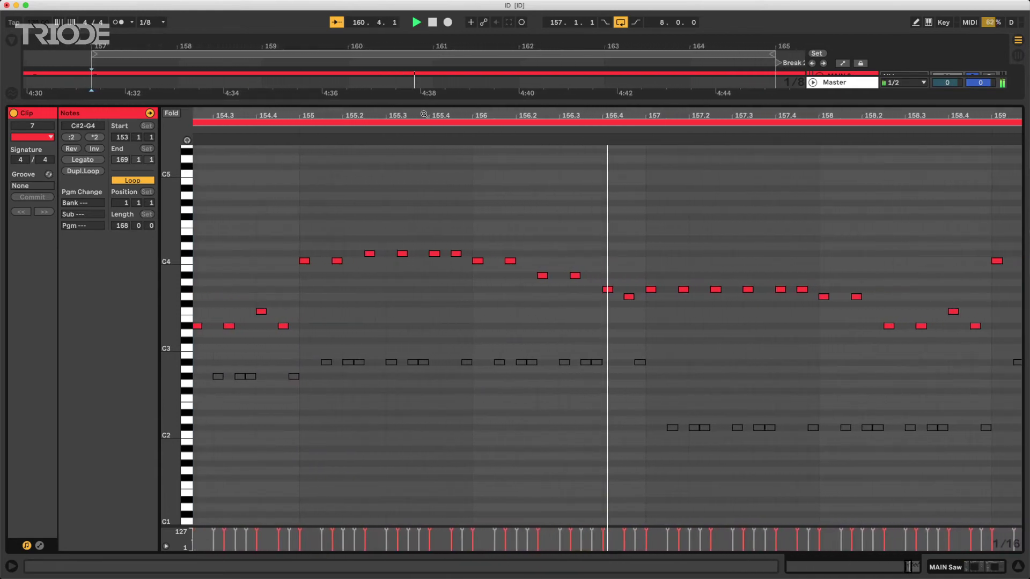
{"action": "key", "text": "minus"}
{"action": "key", "text": "minus"}
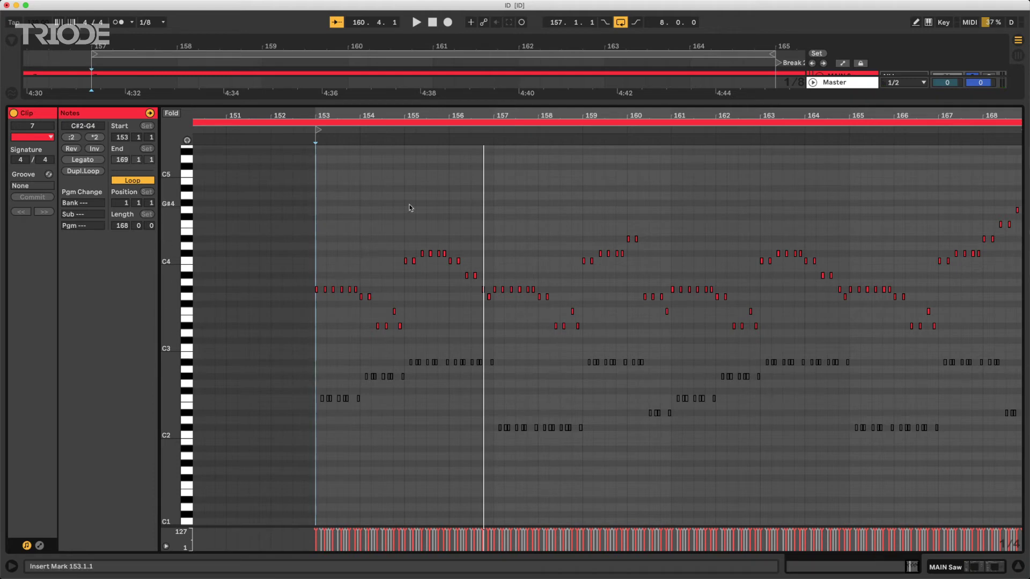
Extend the arrangement loop to the sixteen bars from 157 to 173 and enlarge the note editor again.
{"action": "left_click_drag", "start_coordinate": [483, 101], "coordinate": [482, 264]}
{"action": "left_click_drag", "start_coordinate": [486, 40], "coordinate": [485, 19]}
{"action": "left_click_drag", "start_coordinate": [517, 53], "coordinate": [704, 54]}
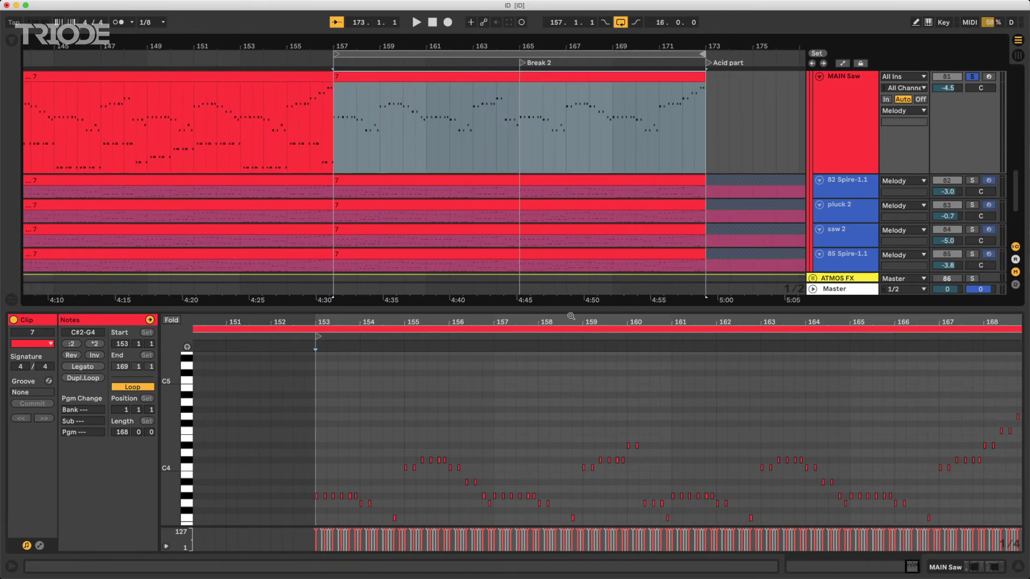
{"action": "left_click_drag", "start_coordinate": [571, 317], "coordinate": [528, 73]}
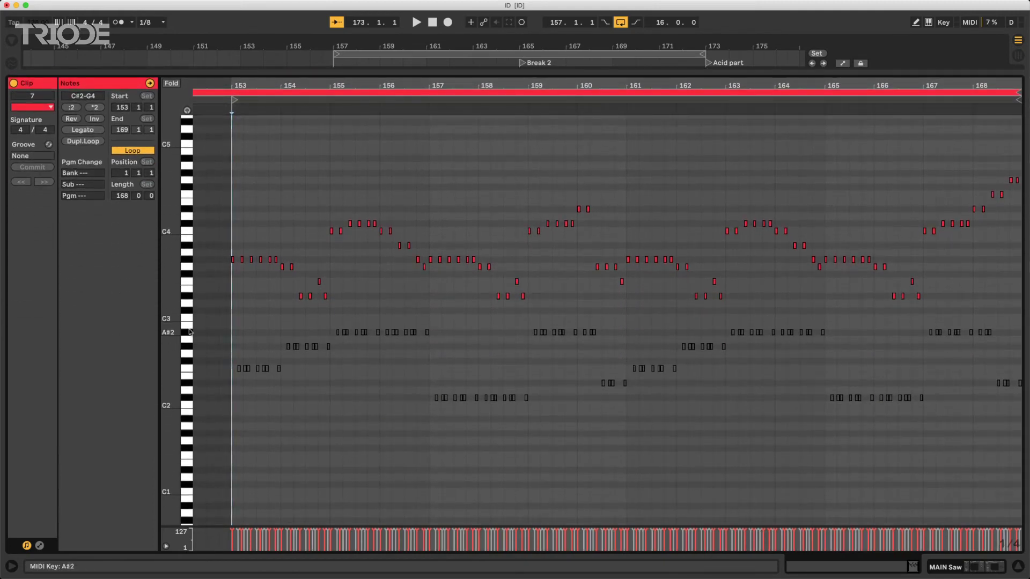
Select the deactivated lower notes from C#2 to A#2, play the loop and turn off playback following.
{"action": "left_click_drag", "start_coordinate": [189, 331], "coordinate": [189, 410]}
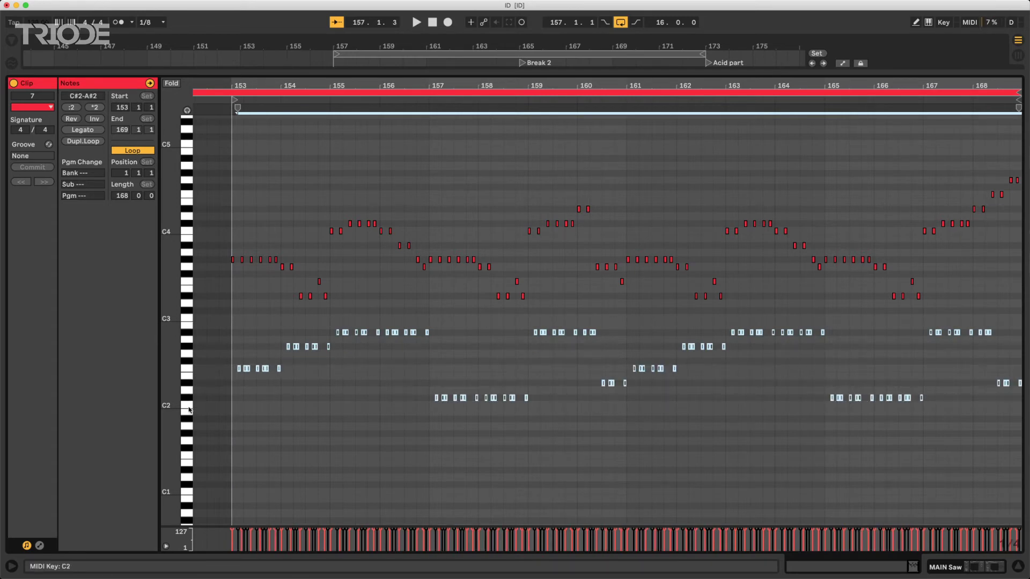
{"action": "left_click", "coordinate": [357, 375]}
{"action": "key", "text": "space"}
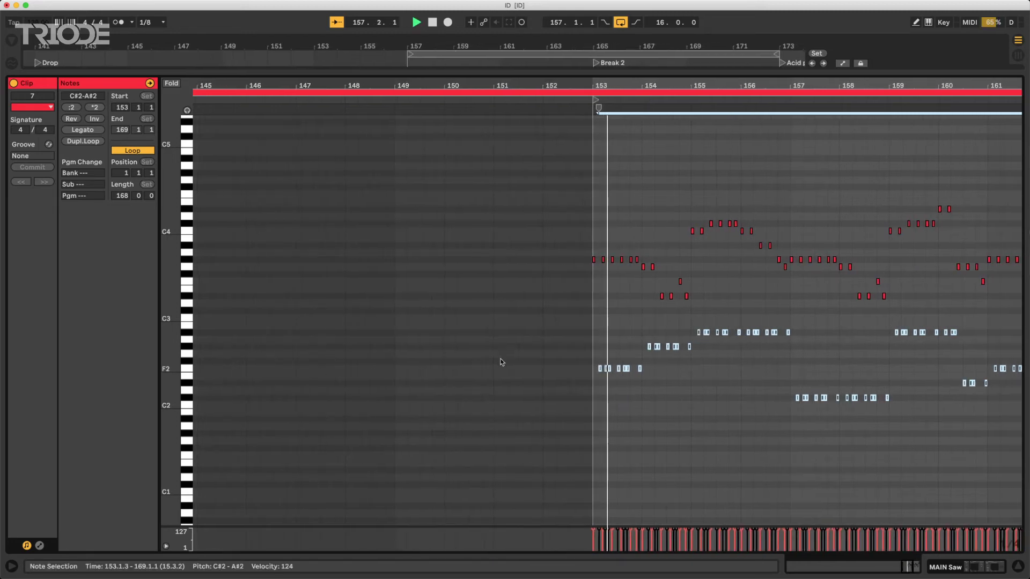
{"action": "left_click_drag", "start_coordinate": [421, 86], "coordinate": [401, 31]}
{"action": "left_click", "coordinate": [337, 23]}
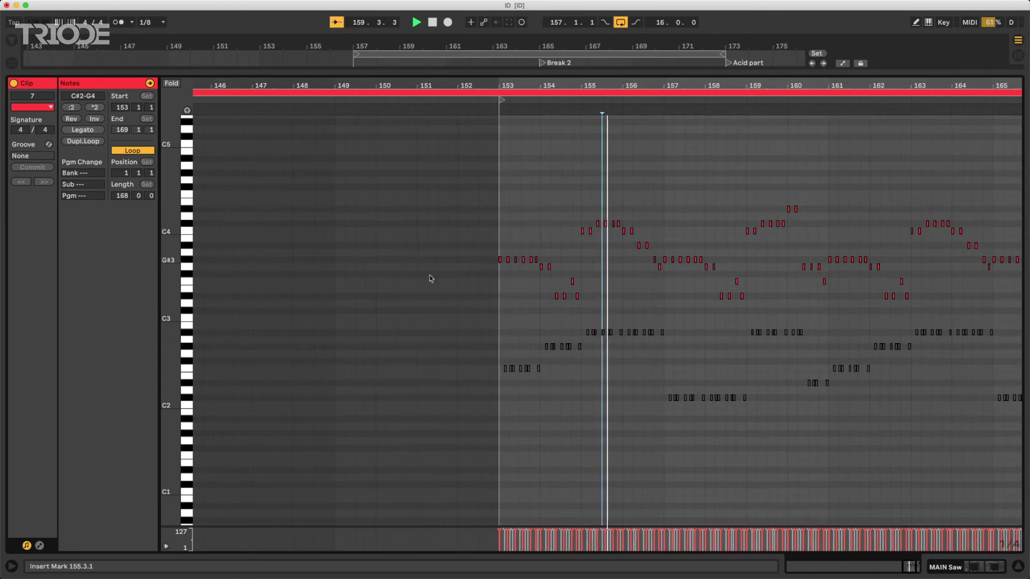
{"action": "left_click_drag", "start_coordinate": [565, 85], "coordinate": [449, 86]}
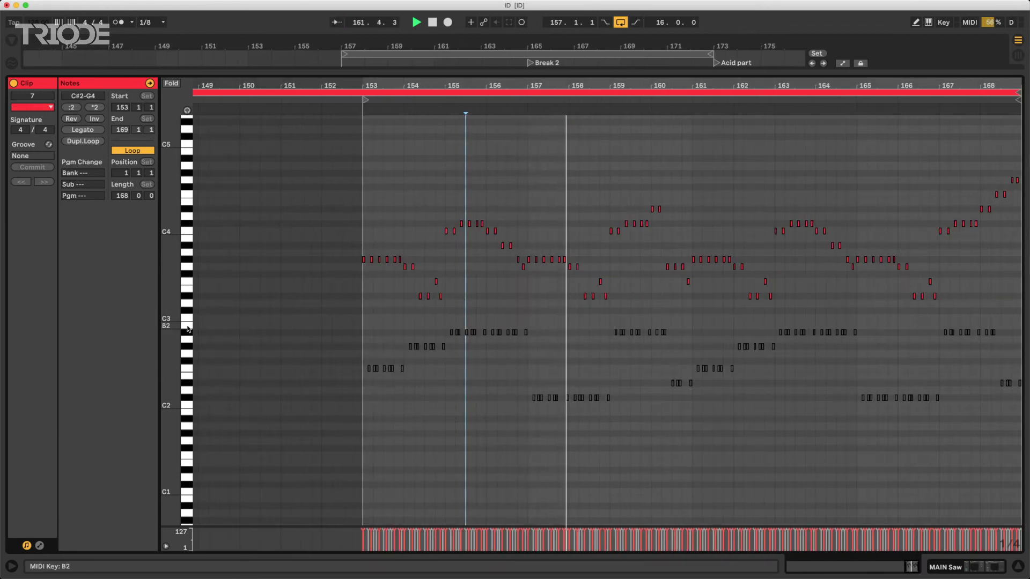
Reactivate the lower notes from C#2 to A#2 so they play together with the upper melody.
{"action": "left_click_drag", "start_coordinate": [187, 332], "coordinate": [186, 409]}
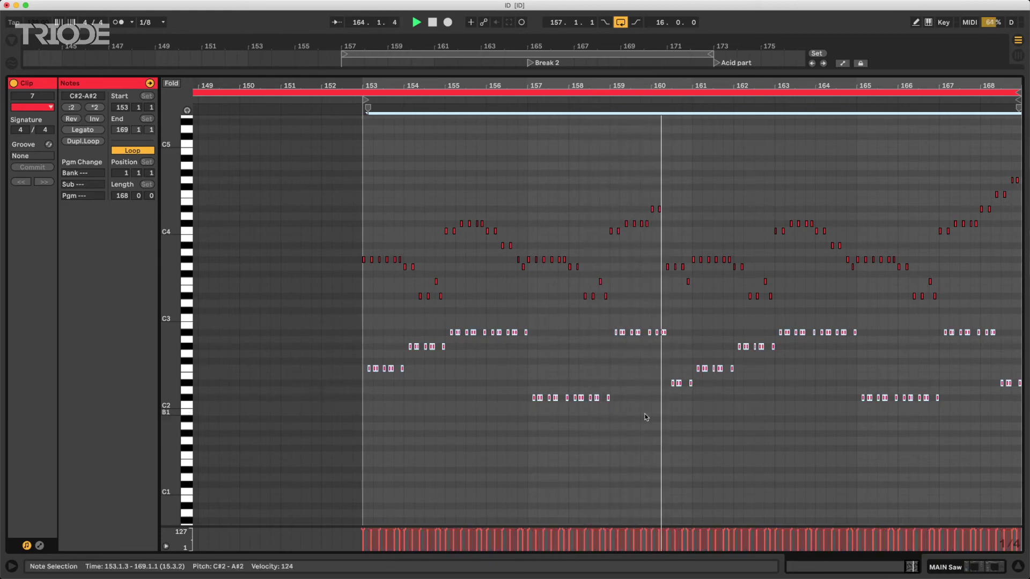
{"action": "left_click", "coordinate": [690, 419]}
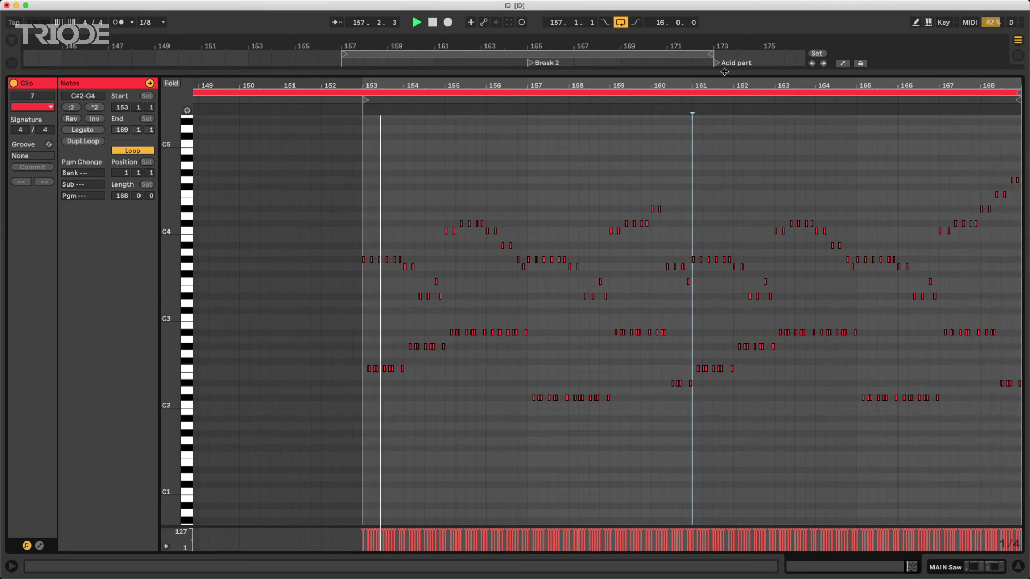
Collapse the note editor and enlarge the 82 Spire-1.1 track to compare its notes with MAIN Saw.
{"action": "left_click_drag", "start_coordinate": [724, 71], "coordinate": [739, 547]}
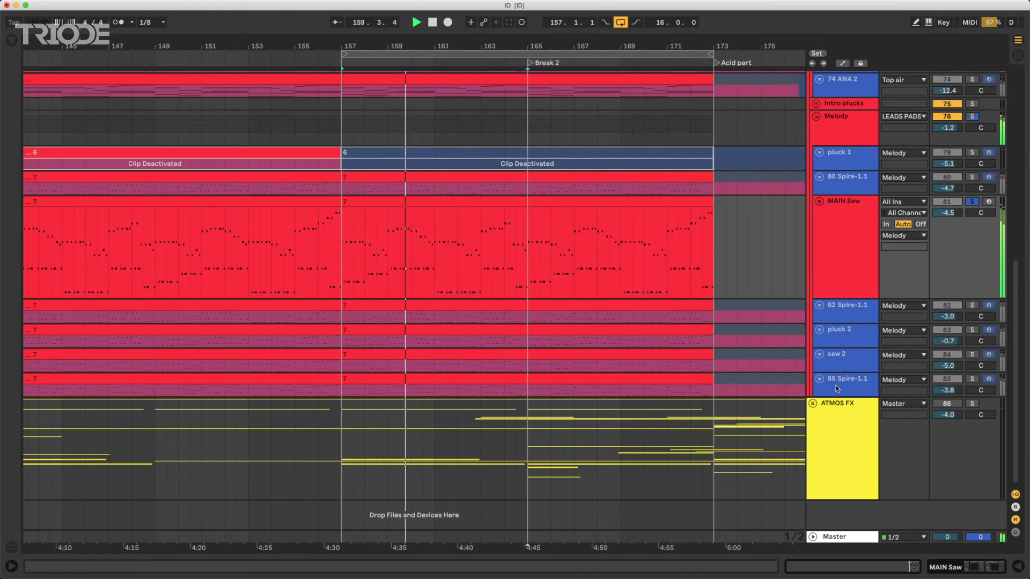
{"action": "left_click", "coordinate": [856, 231]}
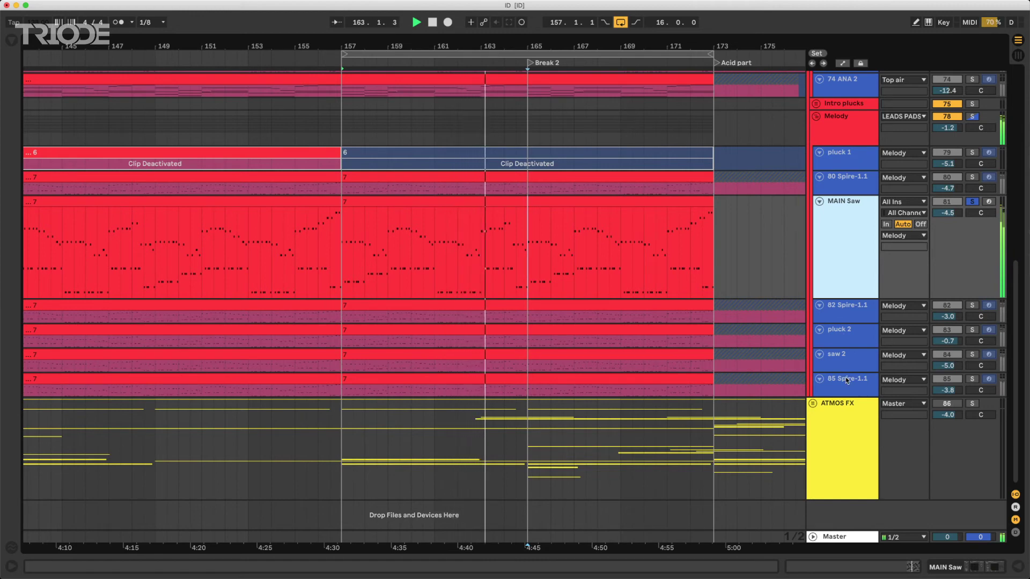
{"action": "left_click_drag", "start_coordinate": [998, 323], "coordinate": [998, 381]}
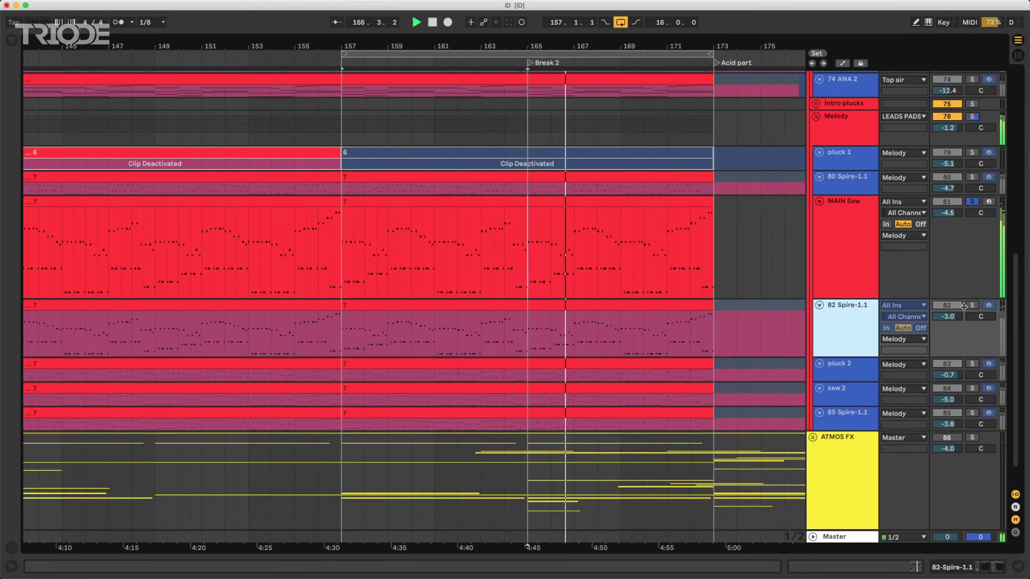
{"action": "left_click", "coordinate": [947, 260]}
Solo the LEADS PADS group and take MAIN Saw out of solo to hear all the leads together.
{"action": "scroll", "coordinate": [947, 260], "scroll_direction": "up", "scroll_amount": 5}
{"action": "scroll", "coordinate": [947, 260], "scroll_direction": "up", "scroll_amount": 7}
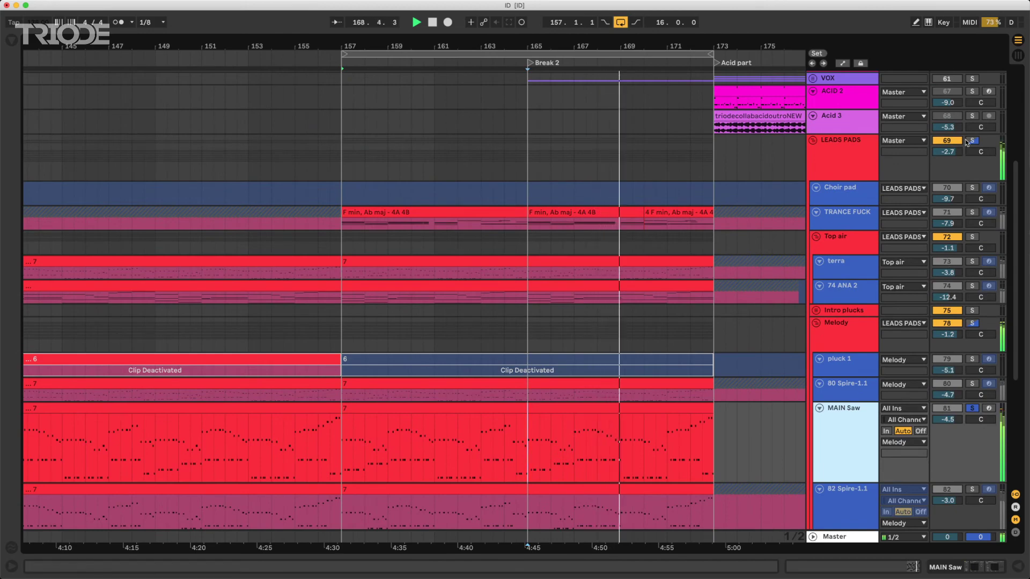
{"action": "scroll", "coordinate": [967, 143], "scroll_direction": "up", "scroll_amount": 4}
{"action": "scroll", "coordinate": [970, 155], "scroll_direction": "down", "scroll_amount": 4}
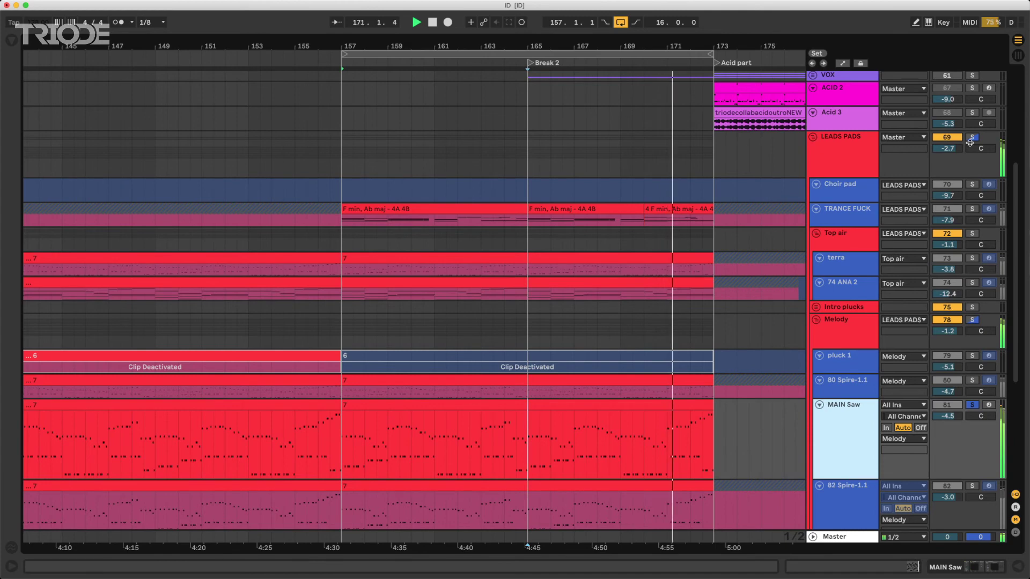
{"action": "left_click", "coordinate": [972, 138]}
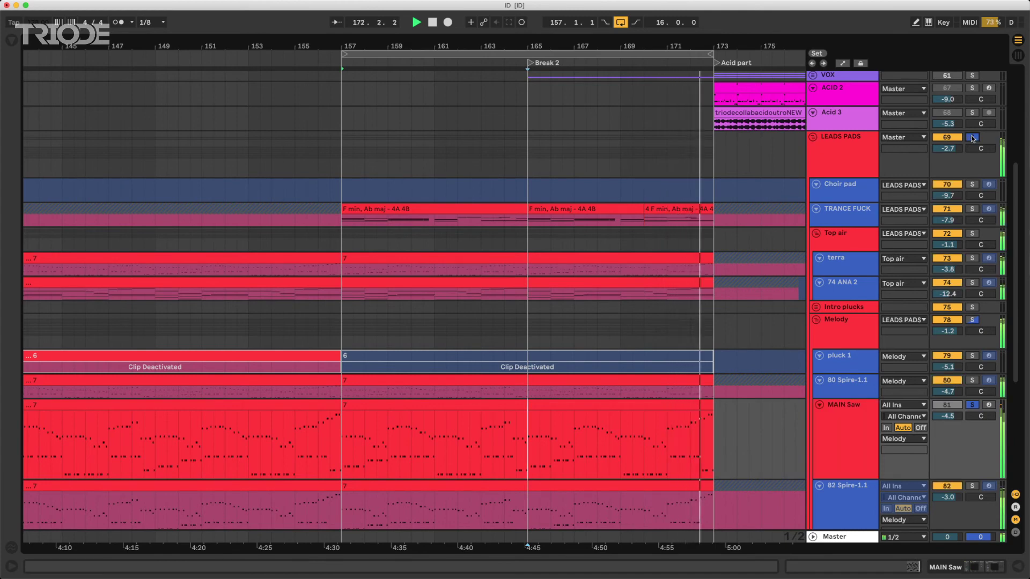
{"action": "left_click", "coordinate": [968, 407]}
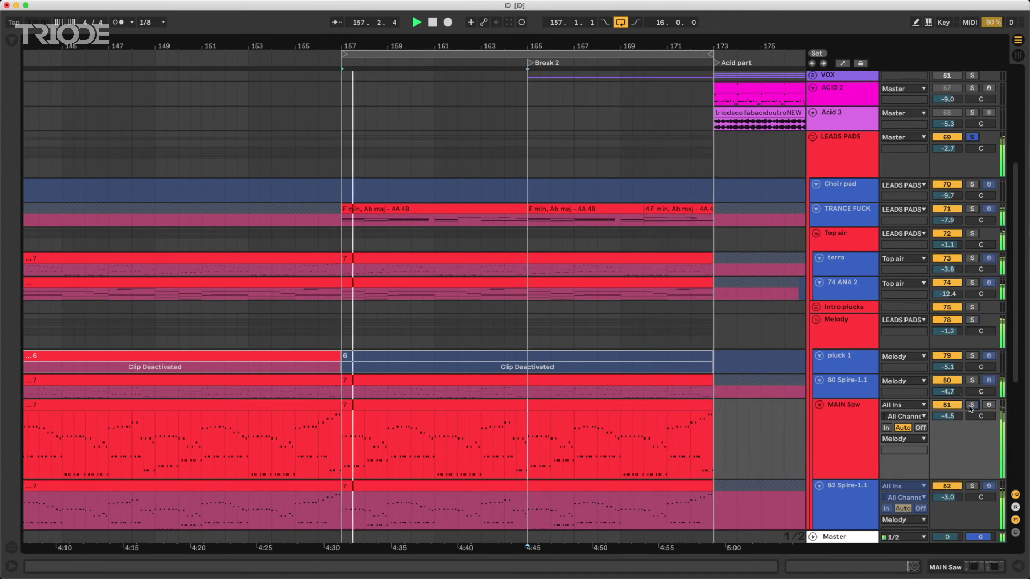
{"action": "scroll", "coordinate": [751, 400], "scroll_direction": "down", "scroll_amount": 5}
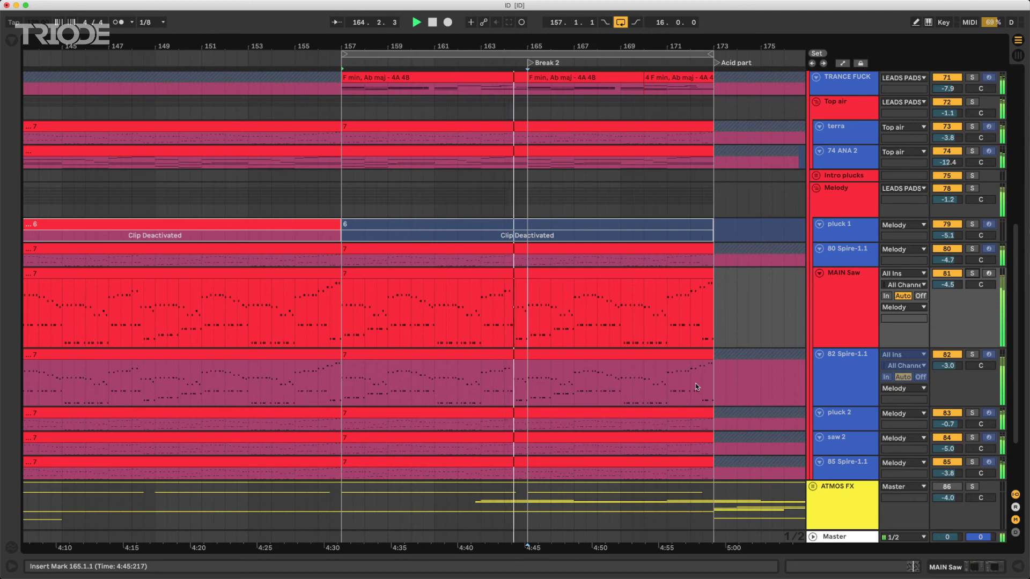
Collapse the LEADS PADS group, highlighting its bars 157 to 173, and turn off its solo.
{"action": "scroll", "coordinate": [867, 333], "scroll_direction": "up", "scroll_amount": 5}
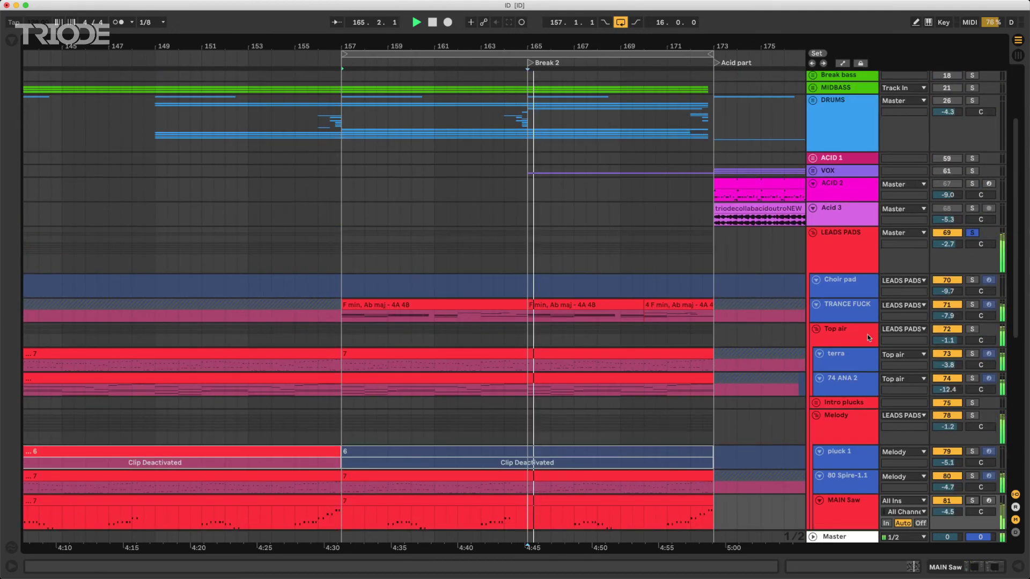
{"action": "left_click", "coordinate": [813, 233]}
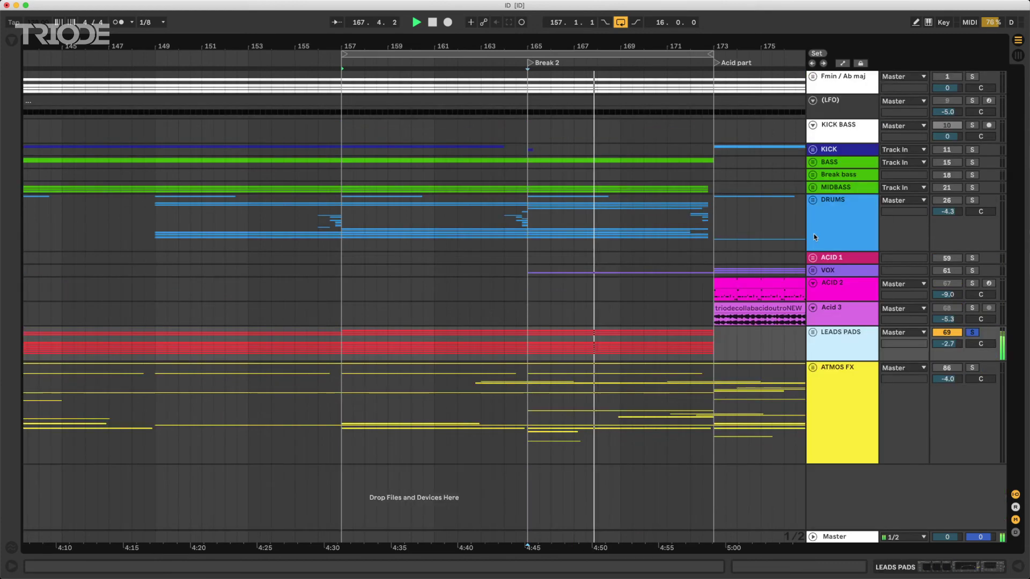
{"action": "left_click_drag", "start_coordinate": [719, 352], "coordinate": [344, 362]}
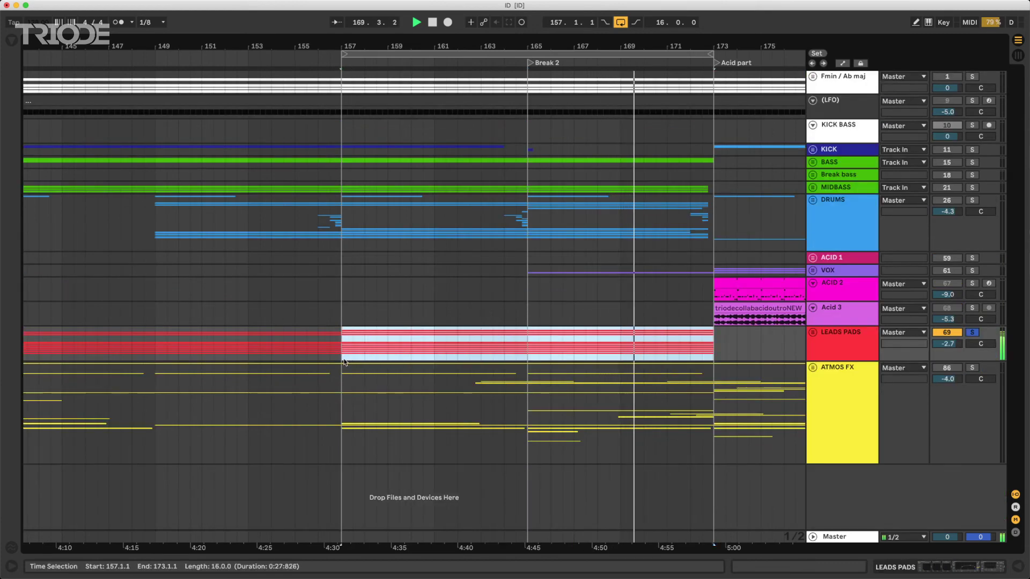
{"action": "left_click", "coordinate": [702, 351]}
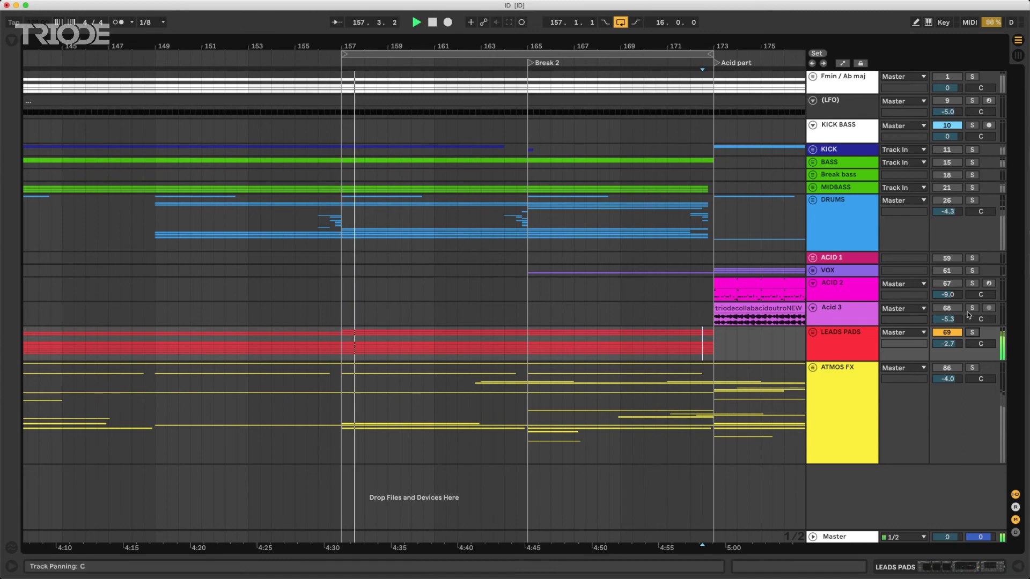
Activate the KICK group and shorten the loop to the eight bars from 157 to 165.
{"action": "left_click", "coordinate": [953, 153]}
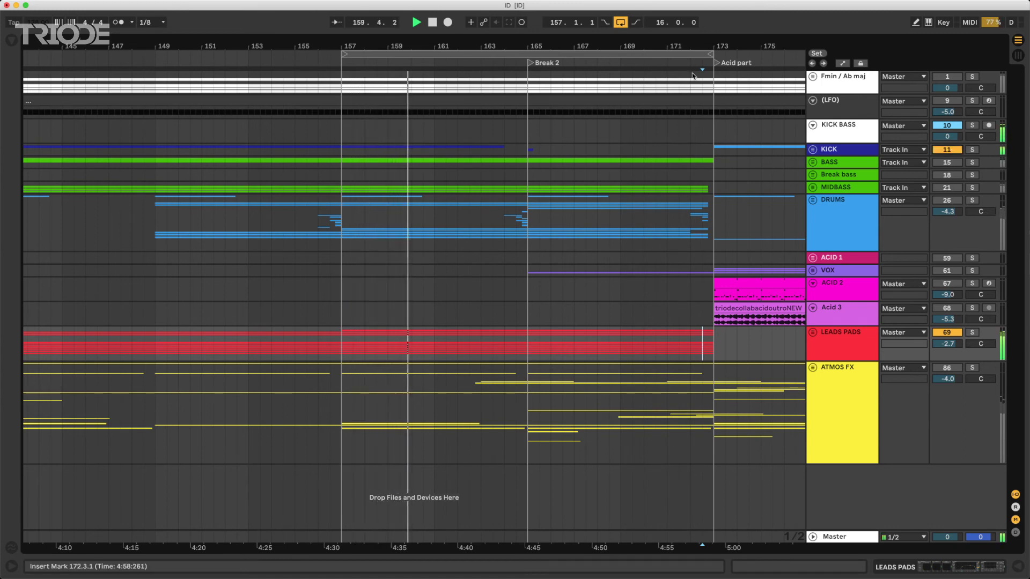
{"action": "left_click_drag", "start_coordinate": [692, 76], "coordinate": [538, 91]}
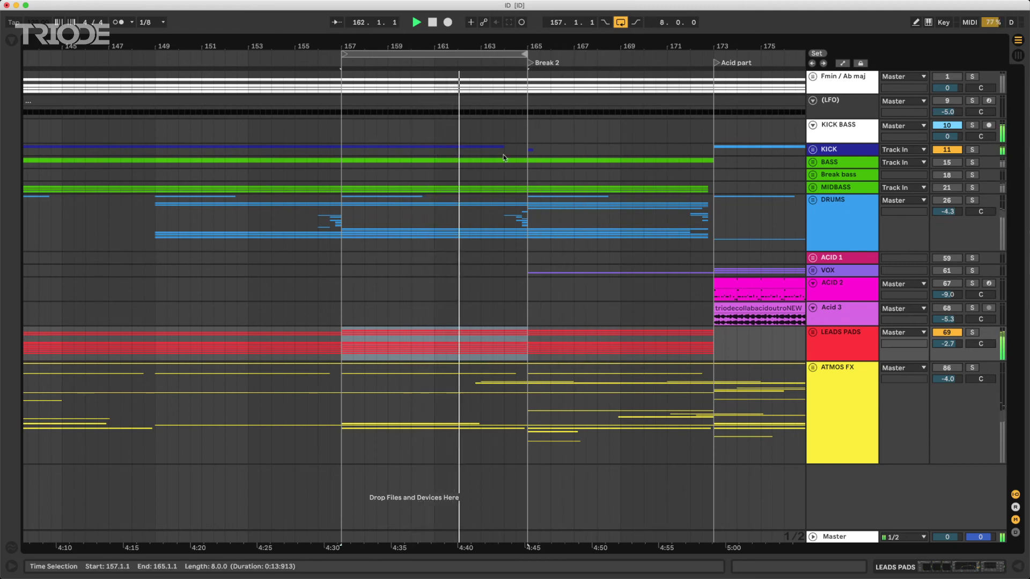
Activate DRUMS, MIDBASS, Break bass, BASS, ATMOS FX, ACID 1, VOX and ACID 2 to layer them over the leads.
{"action": "left_click", "coordinate": [946, 201]}
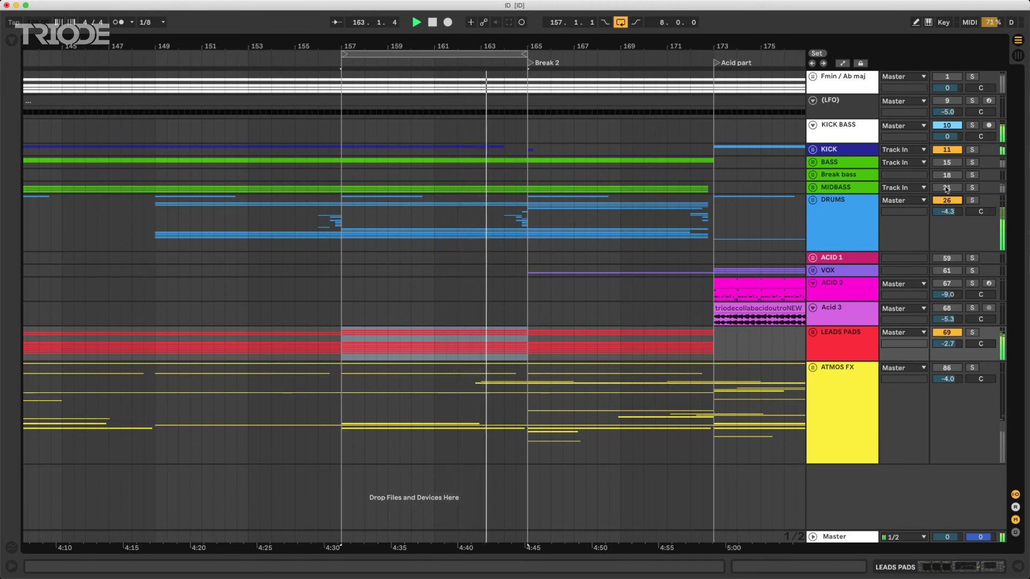
{"action": "left_click", "coordinate": [946, 188]}
{"action": "left_click", "coordinate": [947, 175]}
{"action": "left_click", "coordinate": [946, 163]}
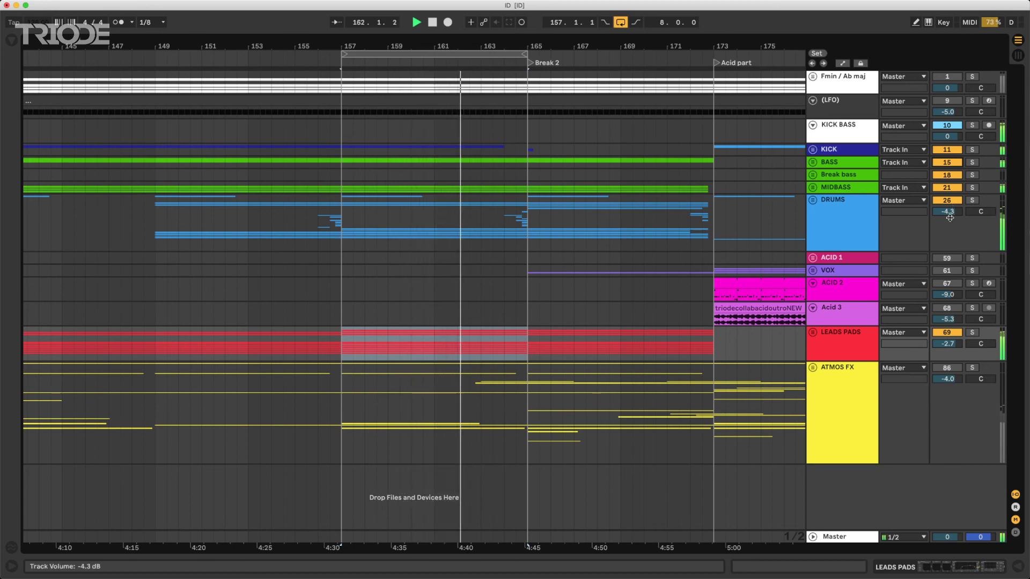
{"action": "left_click", "coordinate": [947, 368]}
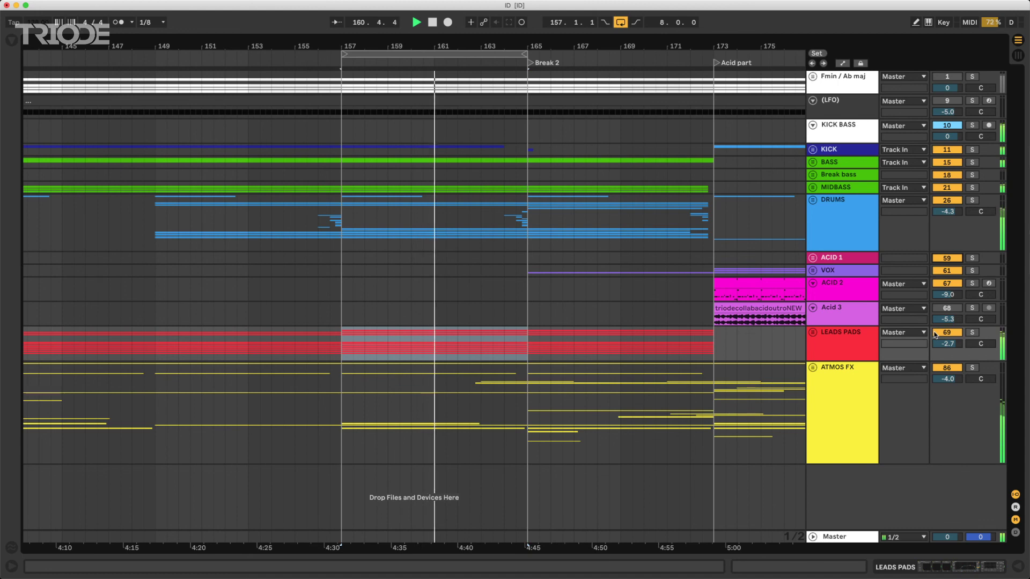
Extend the loop range to bars 157 to 173 and switch looping off to let playback run into the Acid part.
{"action": "left_click_drag", "start_coordinate": [519, 51], "coordinate": [494, 32]}
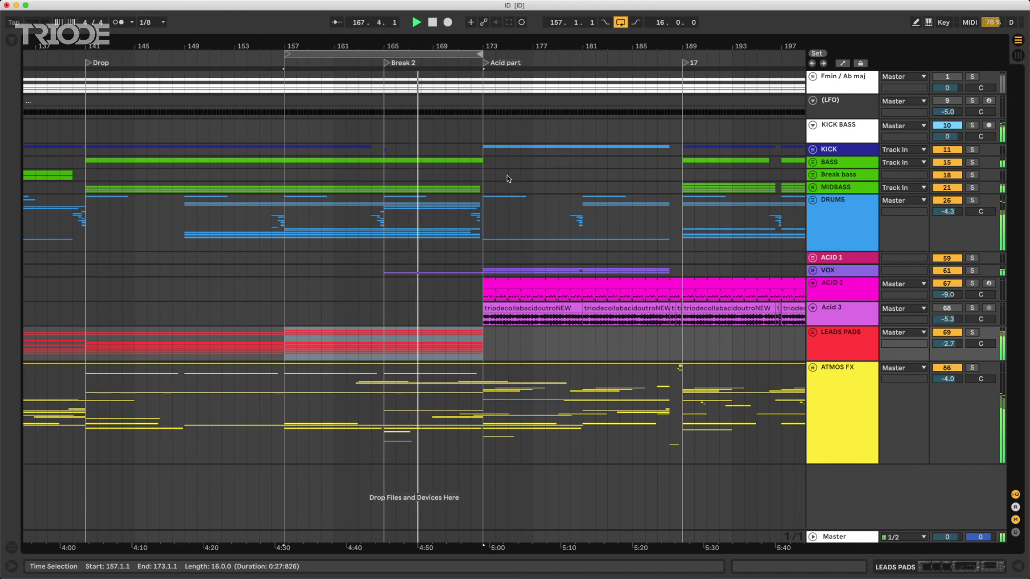
{"action": "left_click", "coordinate": [619, 25]}
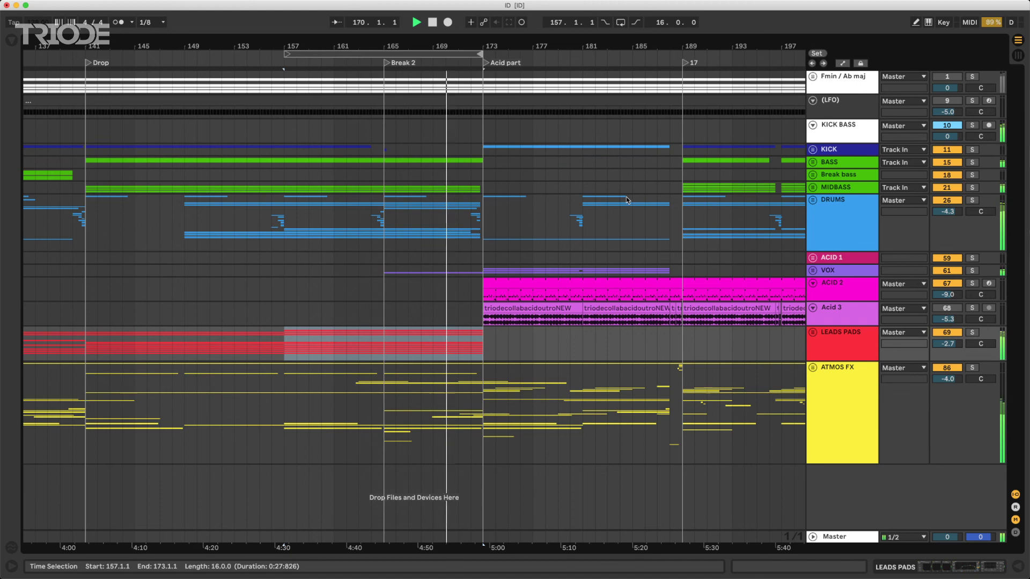